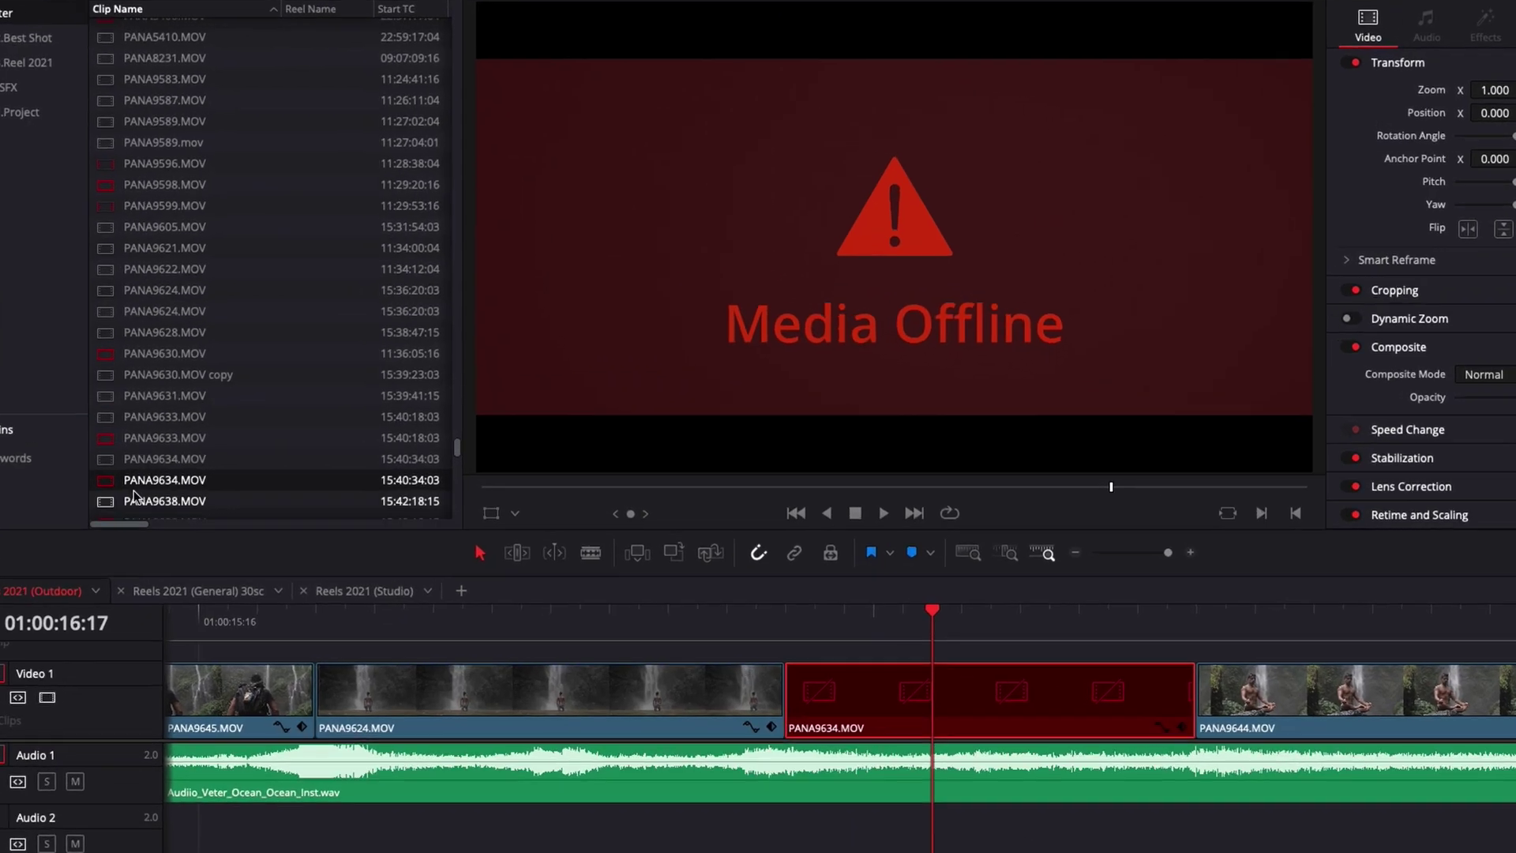
Step: Link PANA9634.MOV to its chosen file, then play back the edit from an earlier point
{"action": "right_click", "coordinate": [133, 485]}
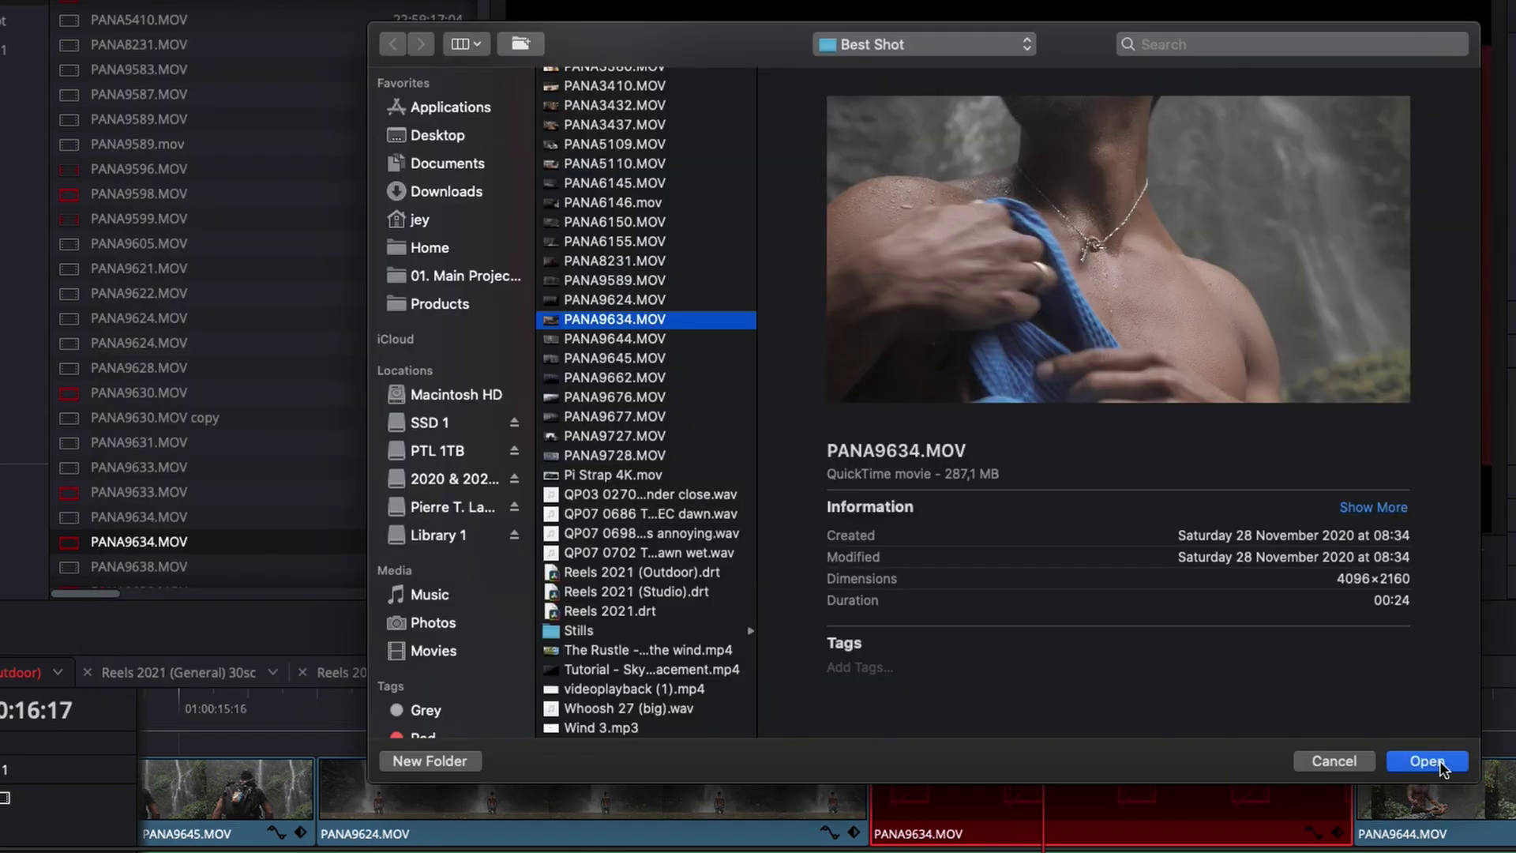
{"action": "left_click", "coordinate": [1439, 760]}
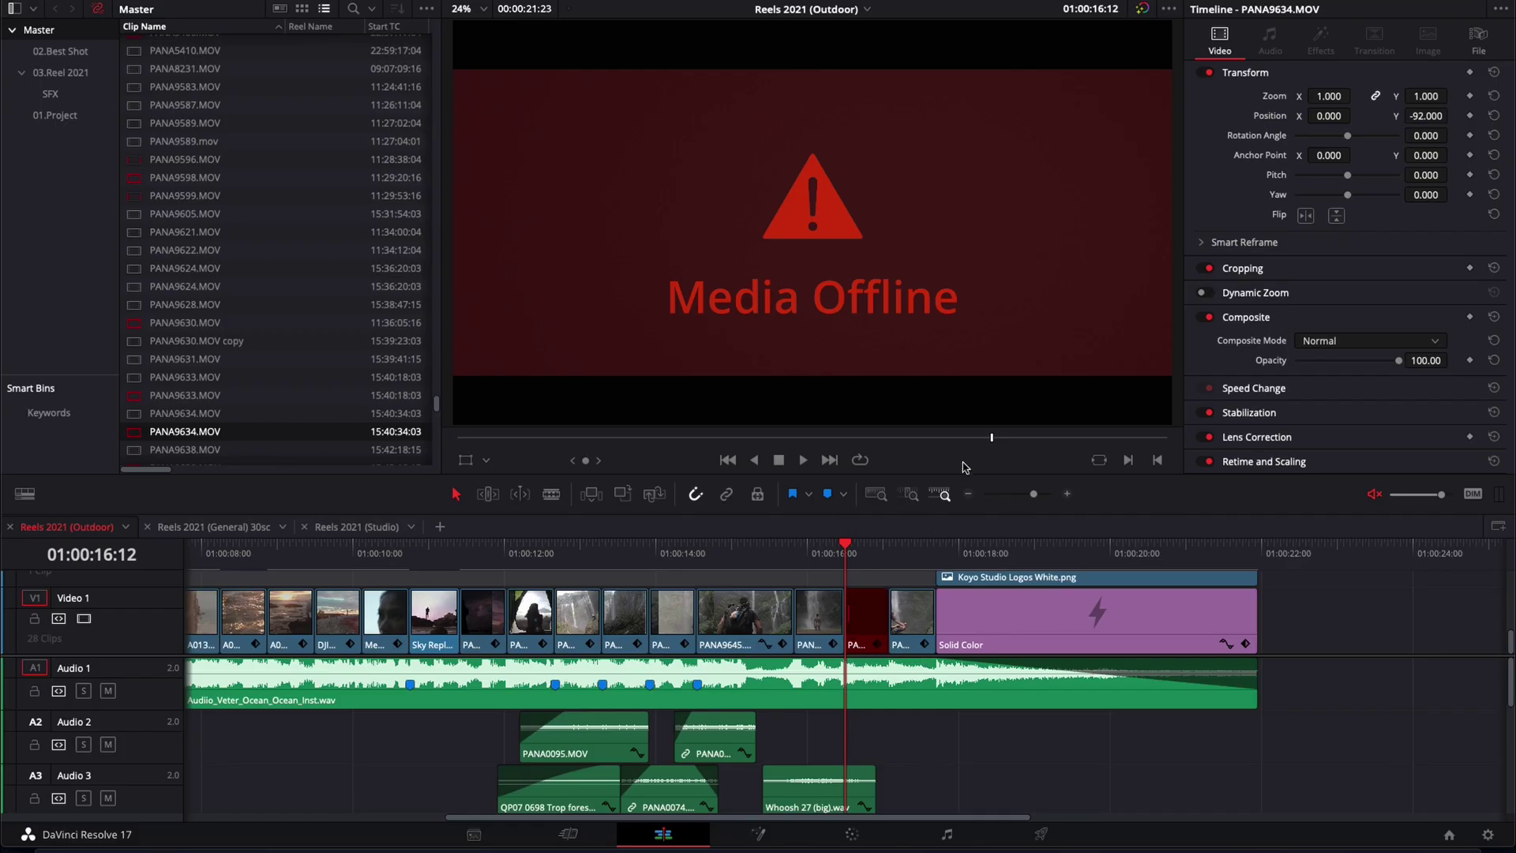
{"action": "left_click", "coordinate": [249, 552]}
{"action": "key", "text": "space"}
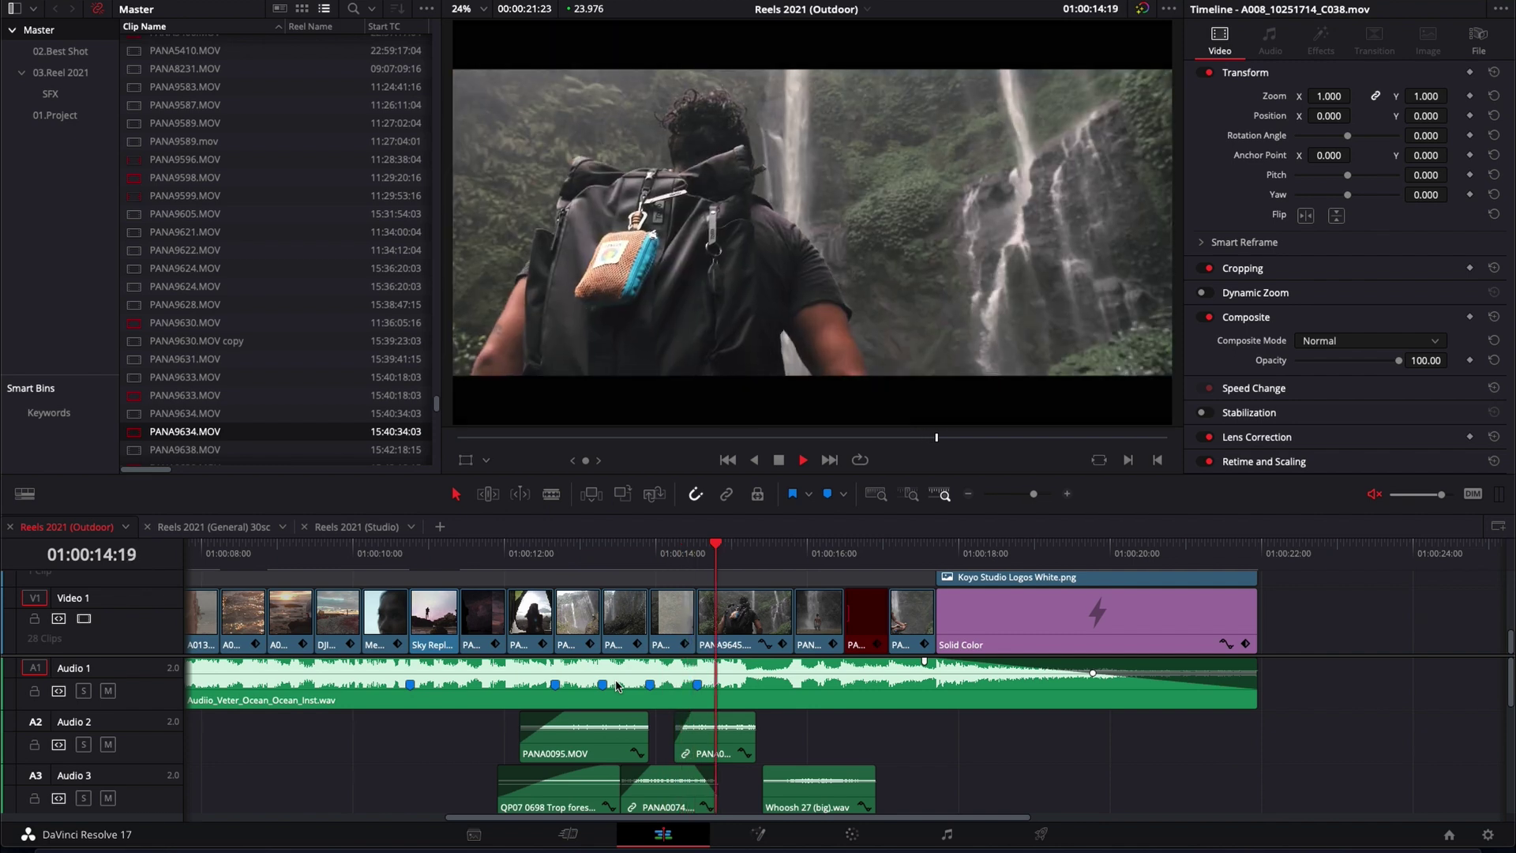
{"action": "key", "text": "space"}
Step: Switch to Finder to view the PANA9634.MOV source file on disk
{"action": "key", "text": "super+Tab"}
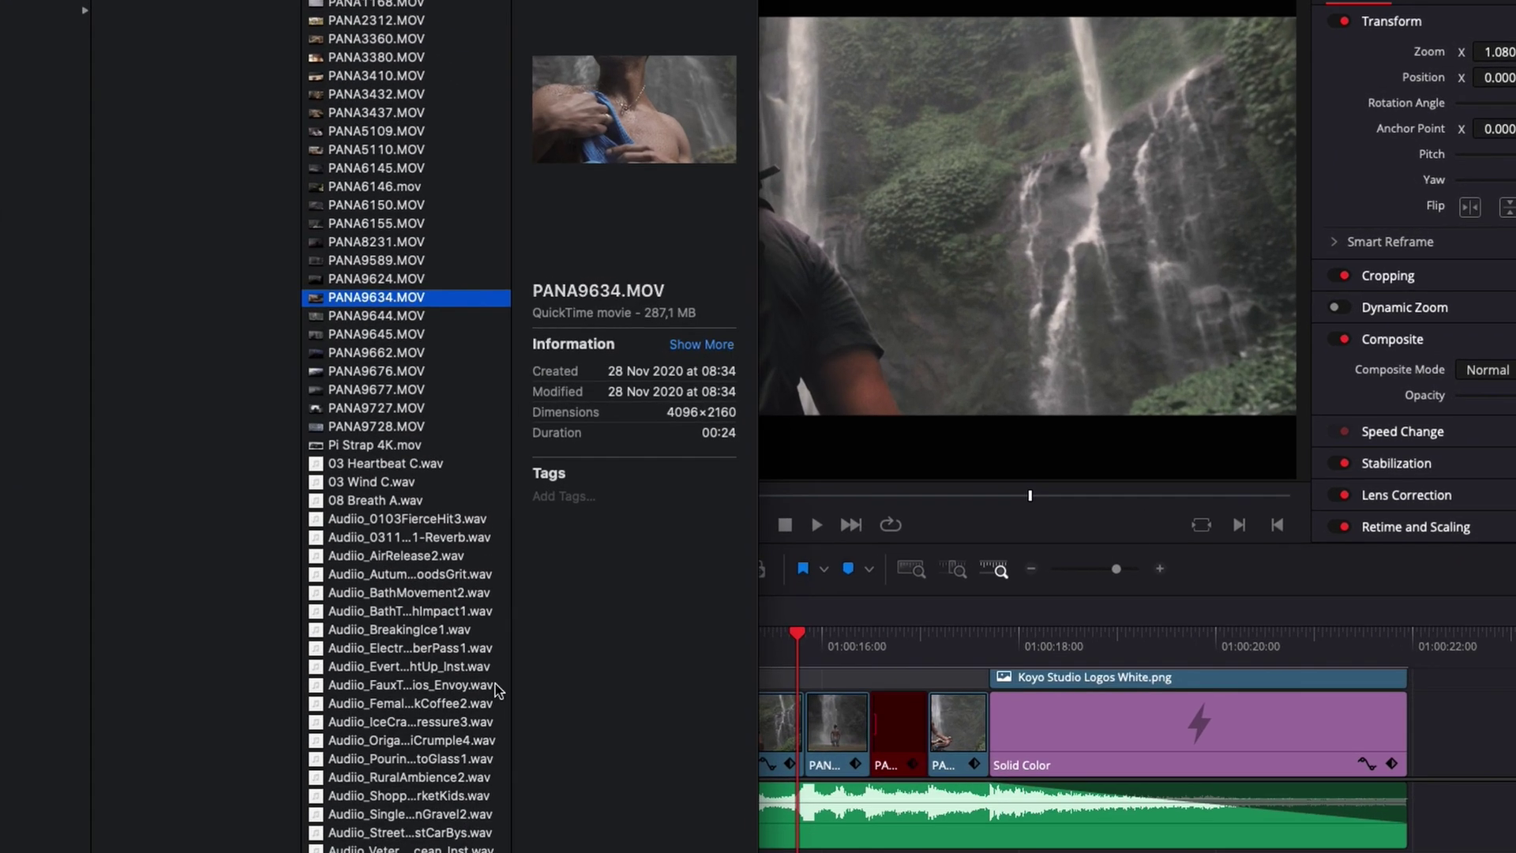
{"action": "scroll", "coordinate": [373, 586], "scroll_direction": "up", "scroll_amount": 15}
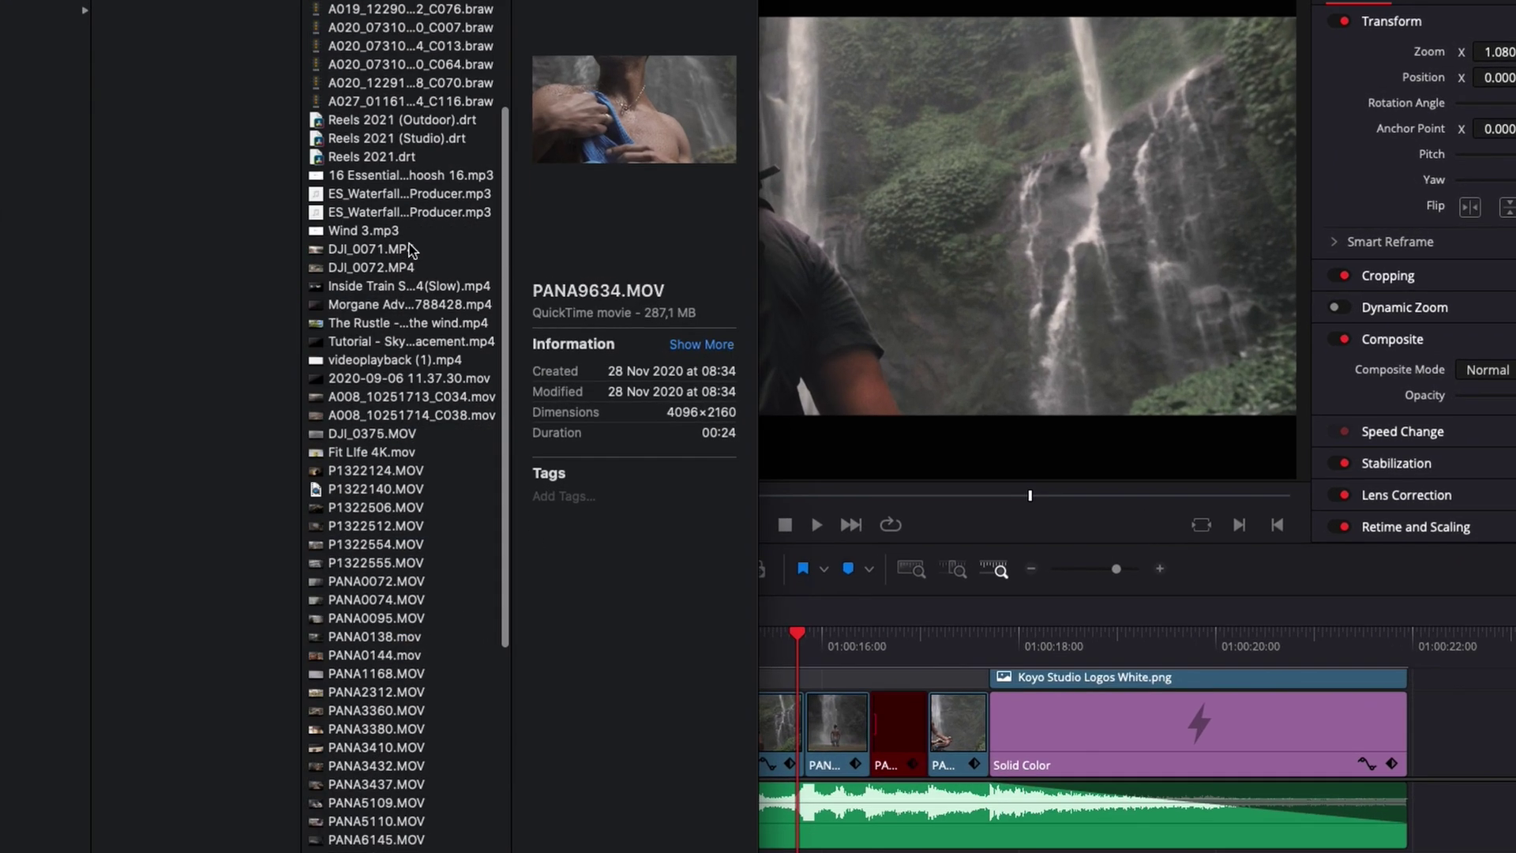
{"action": "scroll", "coordinate": [375, 658], "scroll_direction": "down", "scroll_amount": 15}
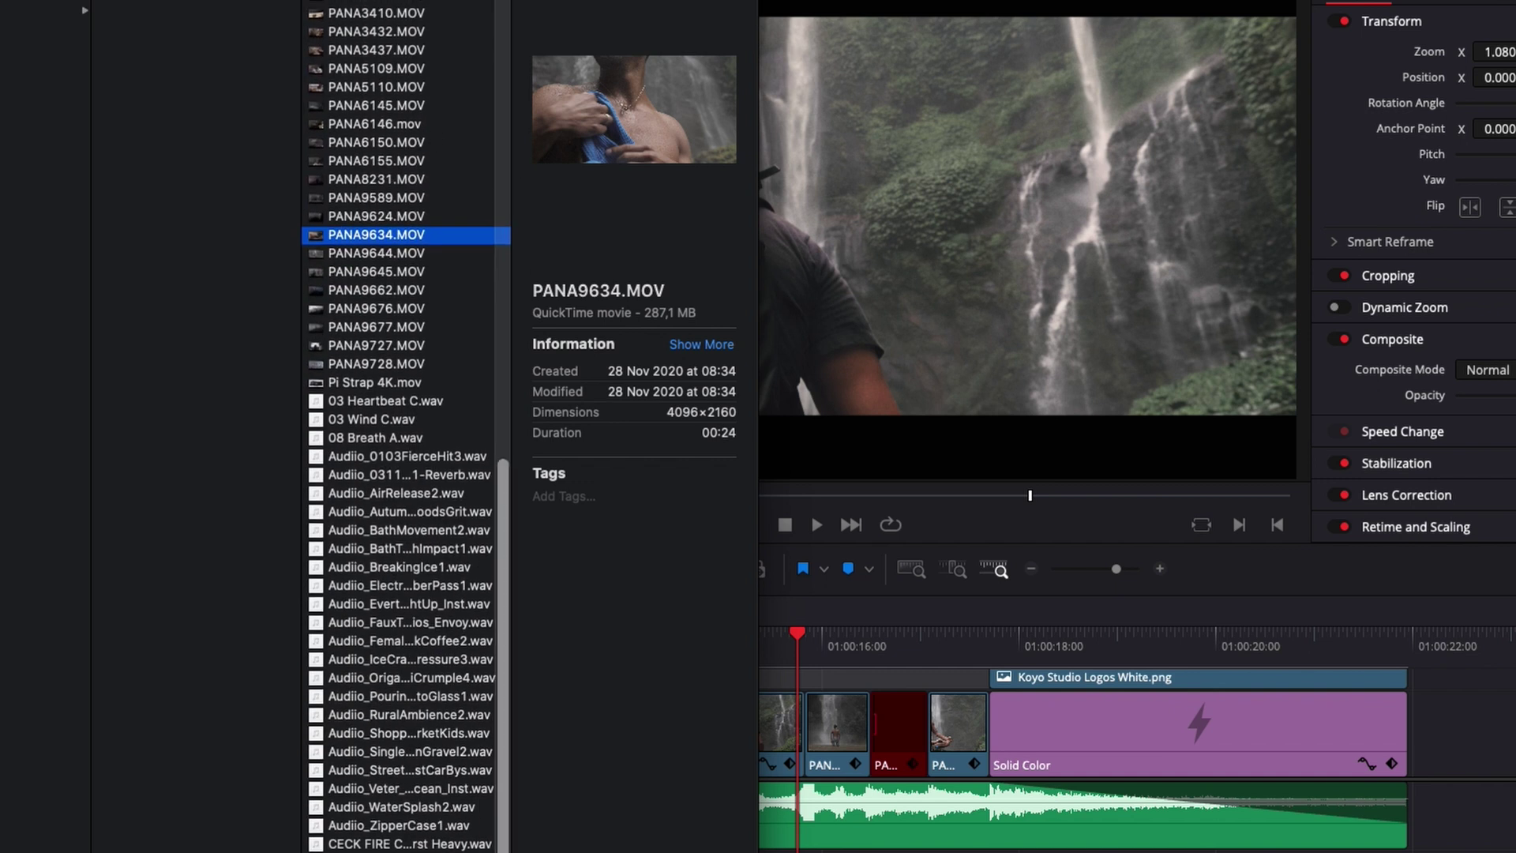
Step: Move the playhead onto the offline PANA9634.MOV clip and zoom the timeline
{"action": "left_click", "coordinate": [928, 649]}
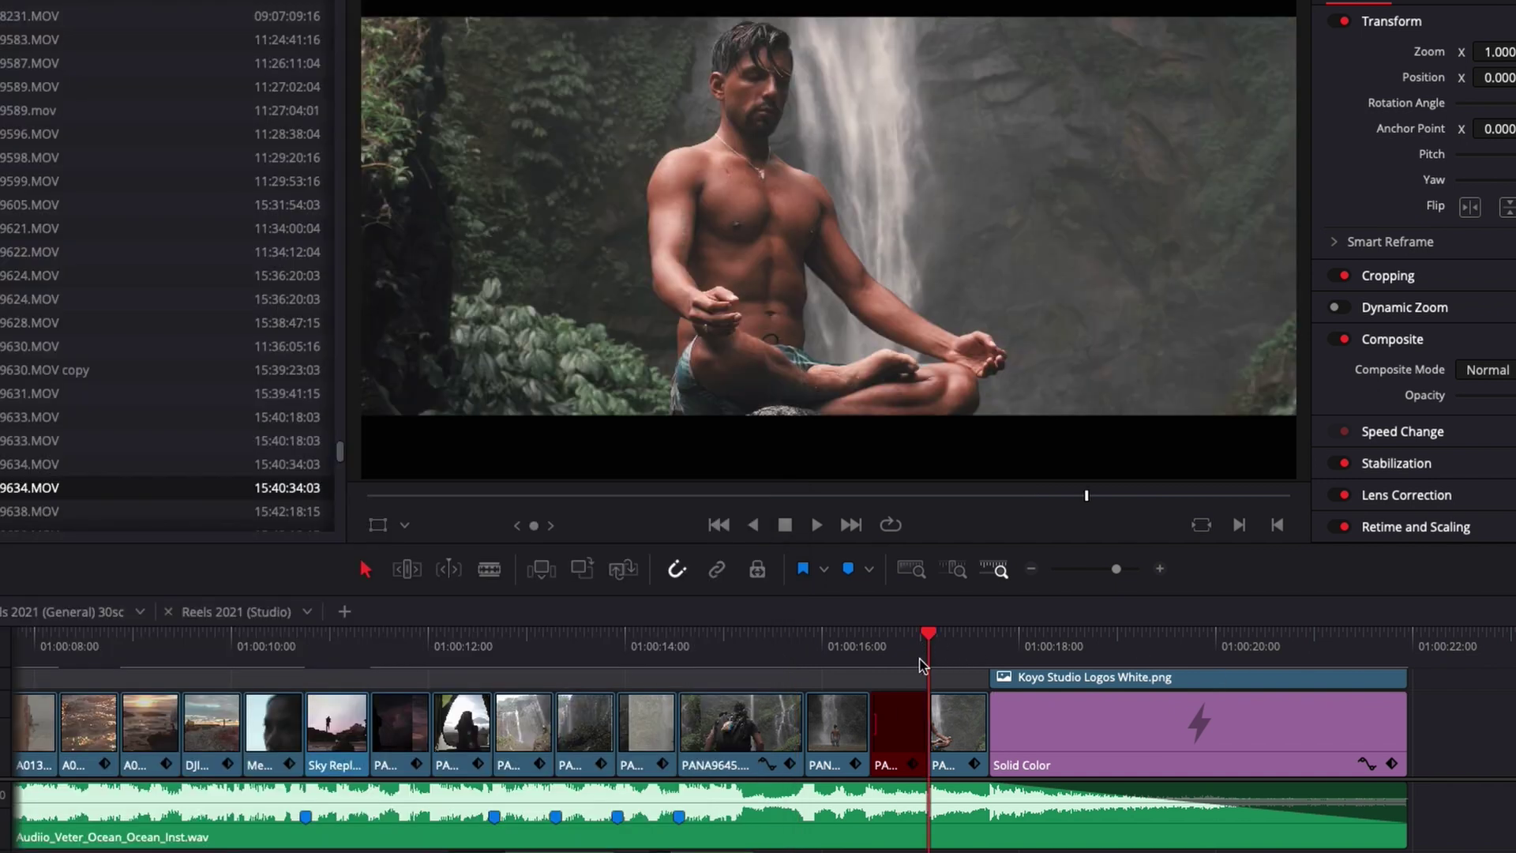
{"action": "left_click", "coordinate": [892, 646]}
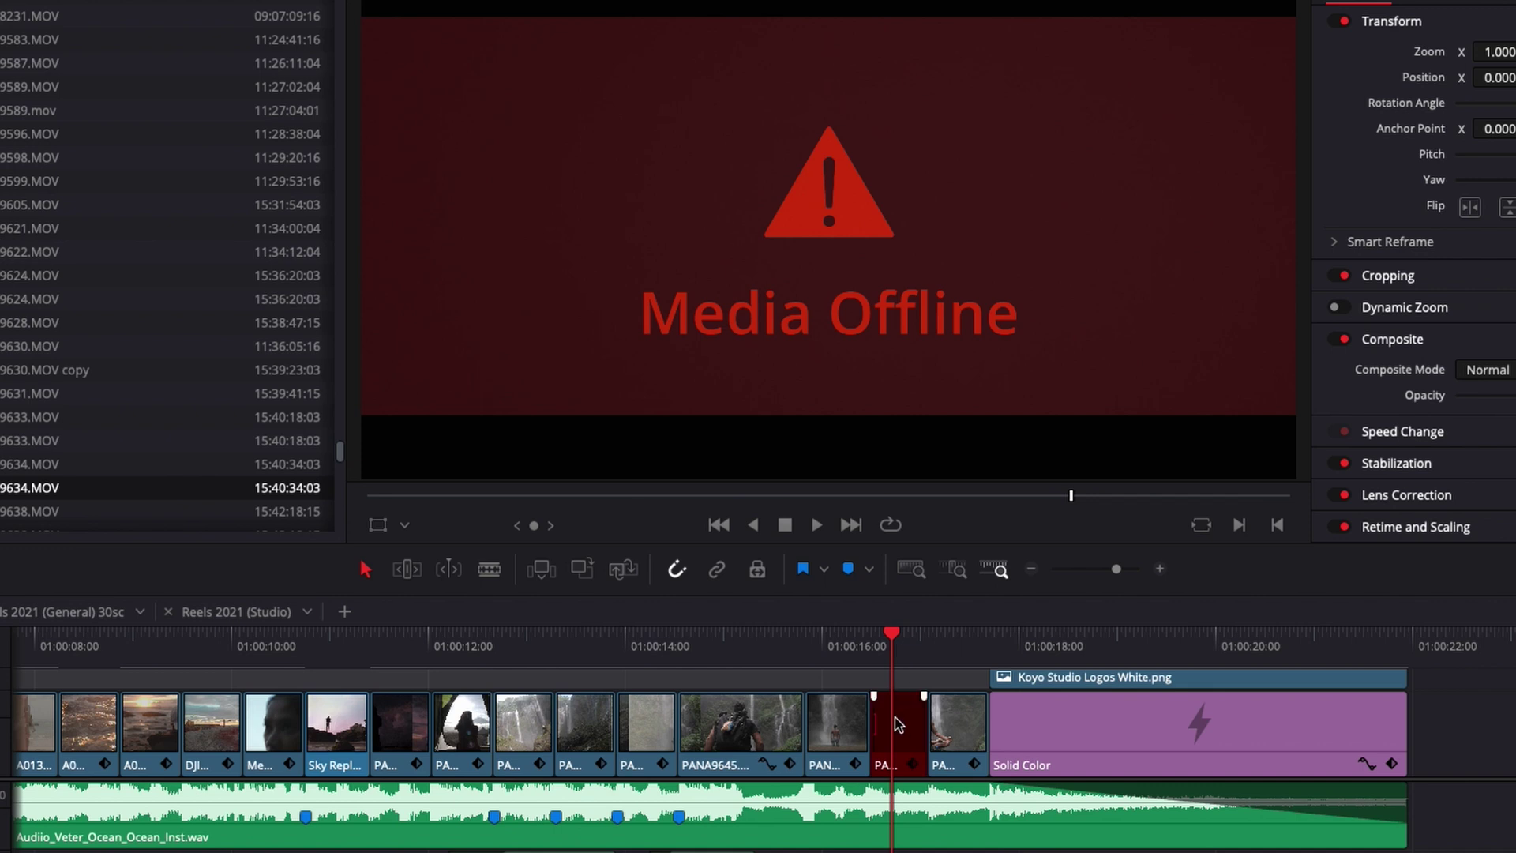
{"action": "scroll", "coordinate": [898, 724], "scroll_direction": "up", "scroll_amount": 5}
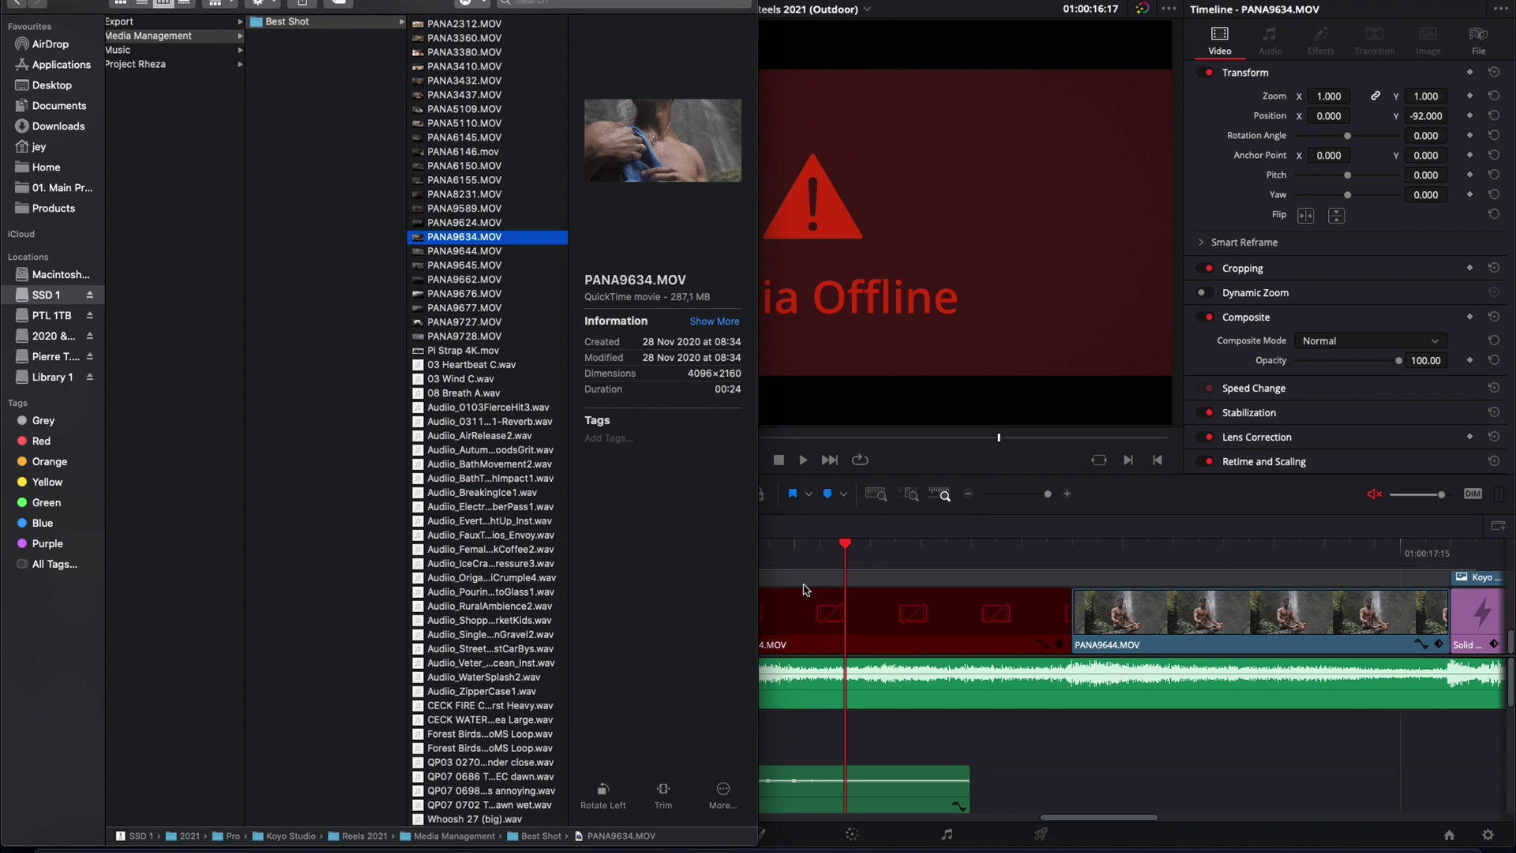
Step: Bring the DaVinci Resolve edit page back in front of Finder
{"action": "left_click", "coordinate": [843, 653]}
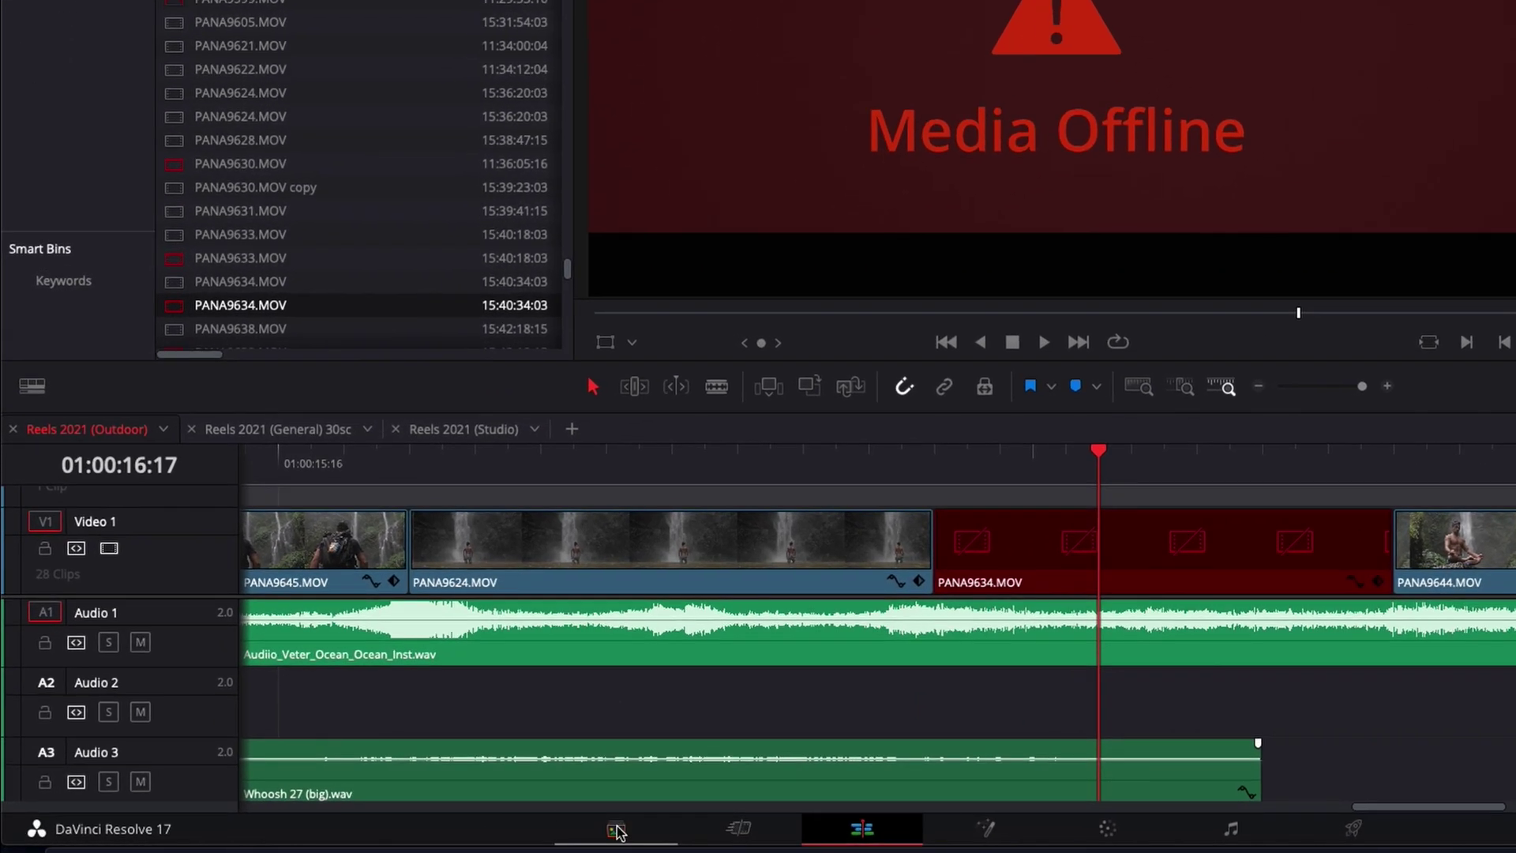
{"action": "left_click", "coordinate": [474, 834]}
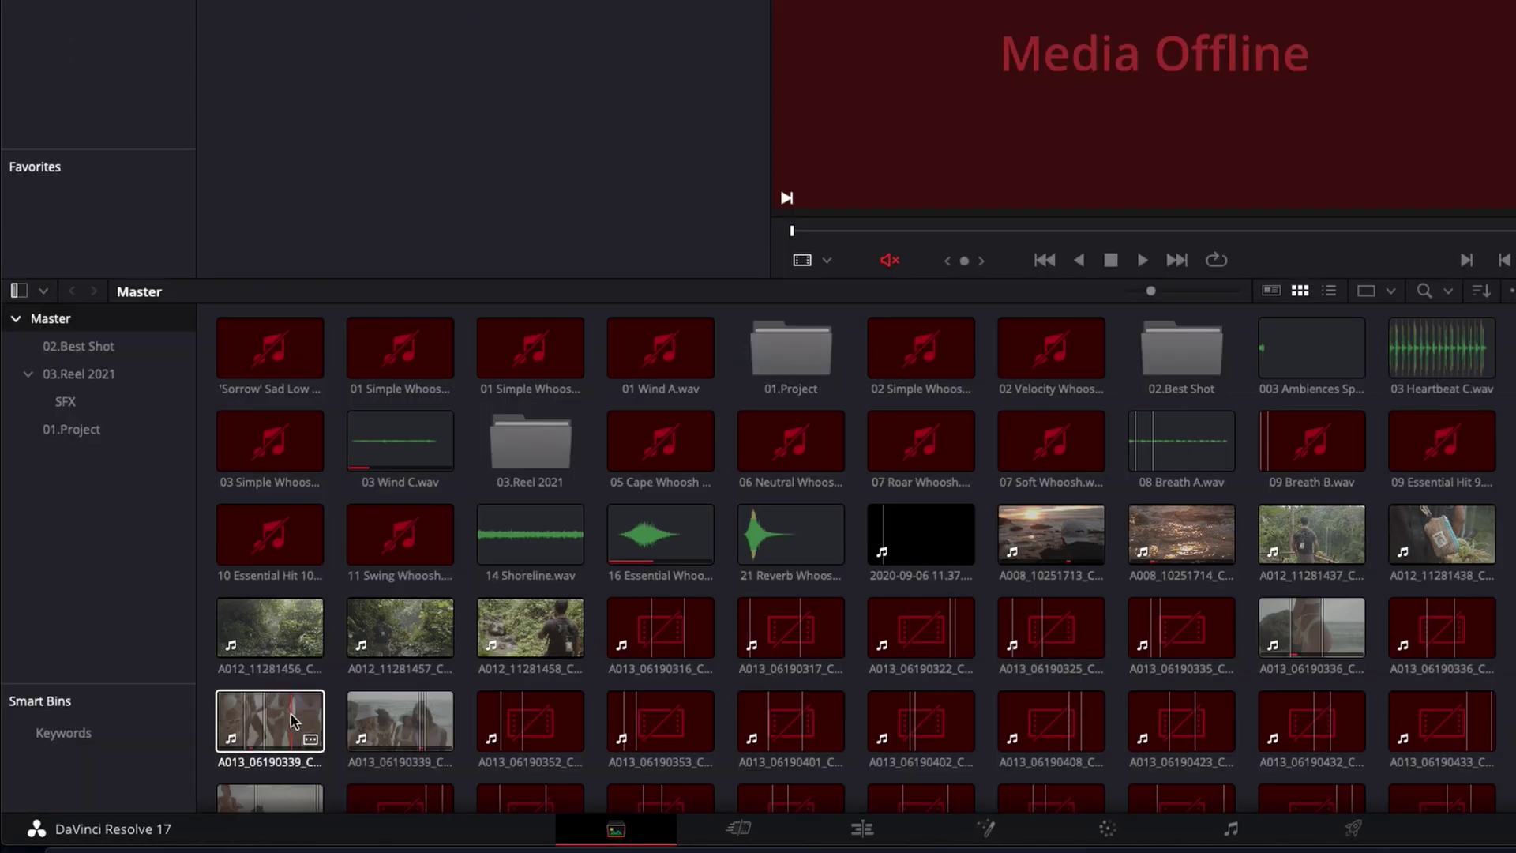
{"action": "right_click", "coordinate": [52, 321]}
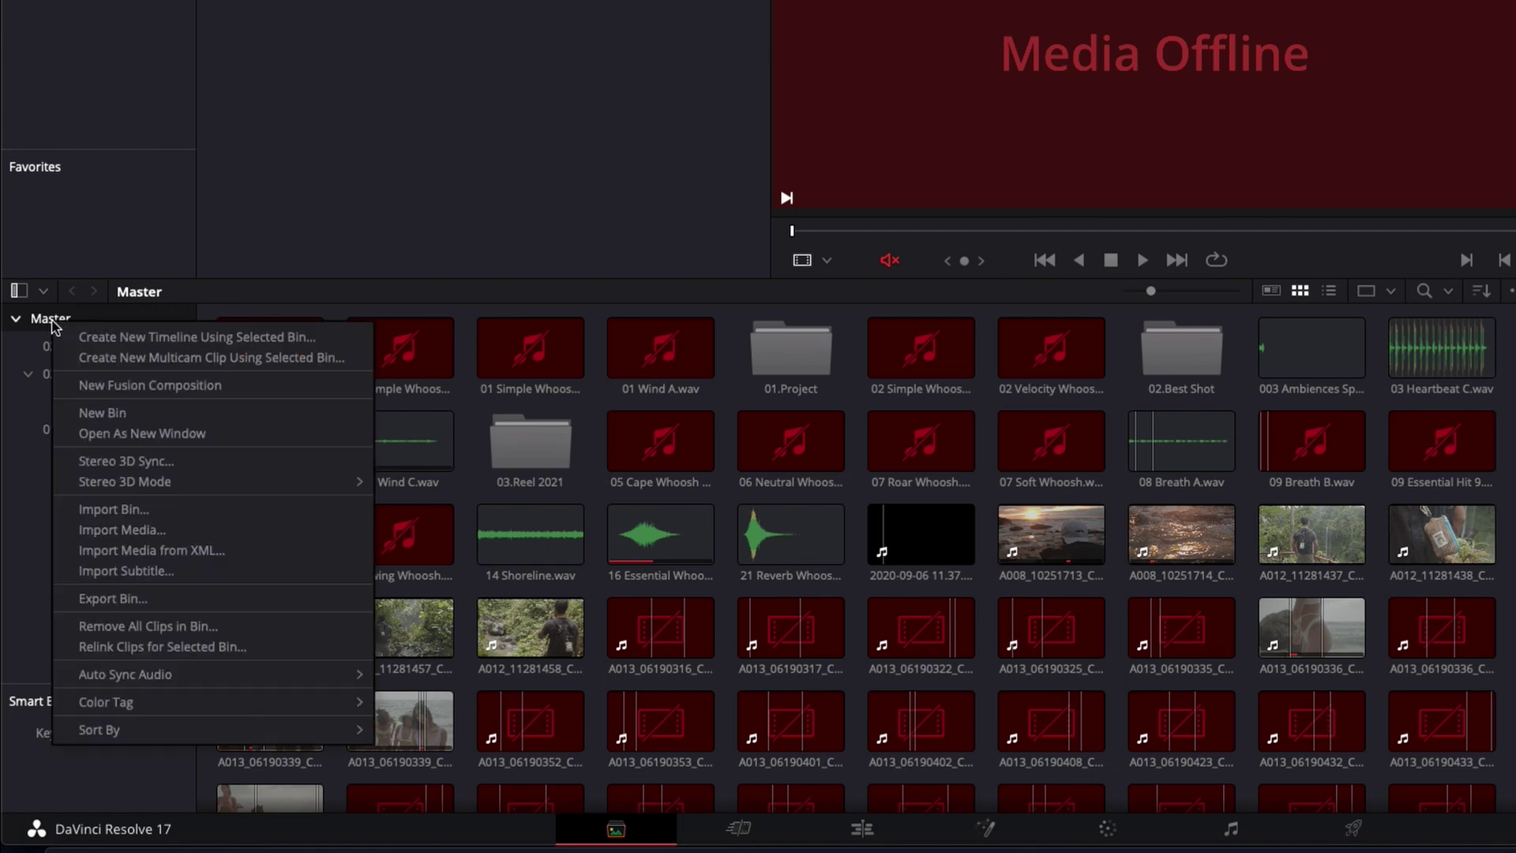
{"action": "left_click", "coordinate": [135, 647]}
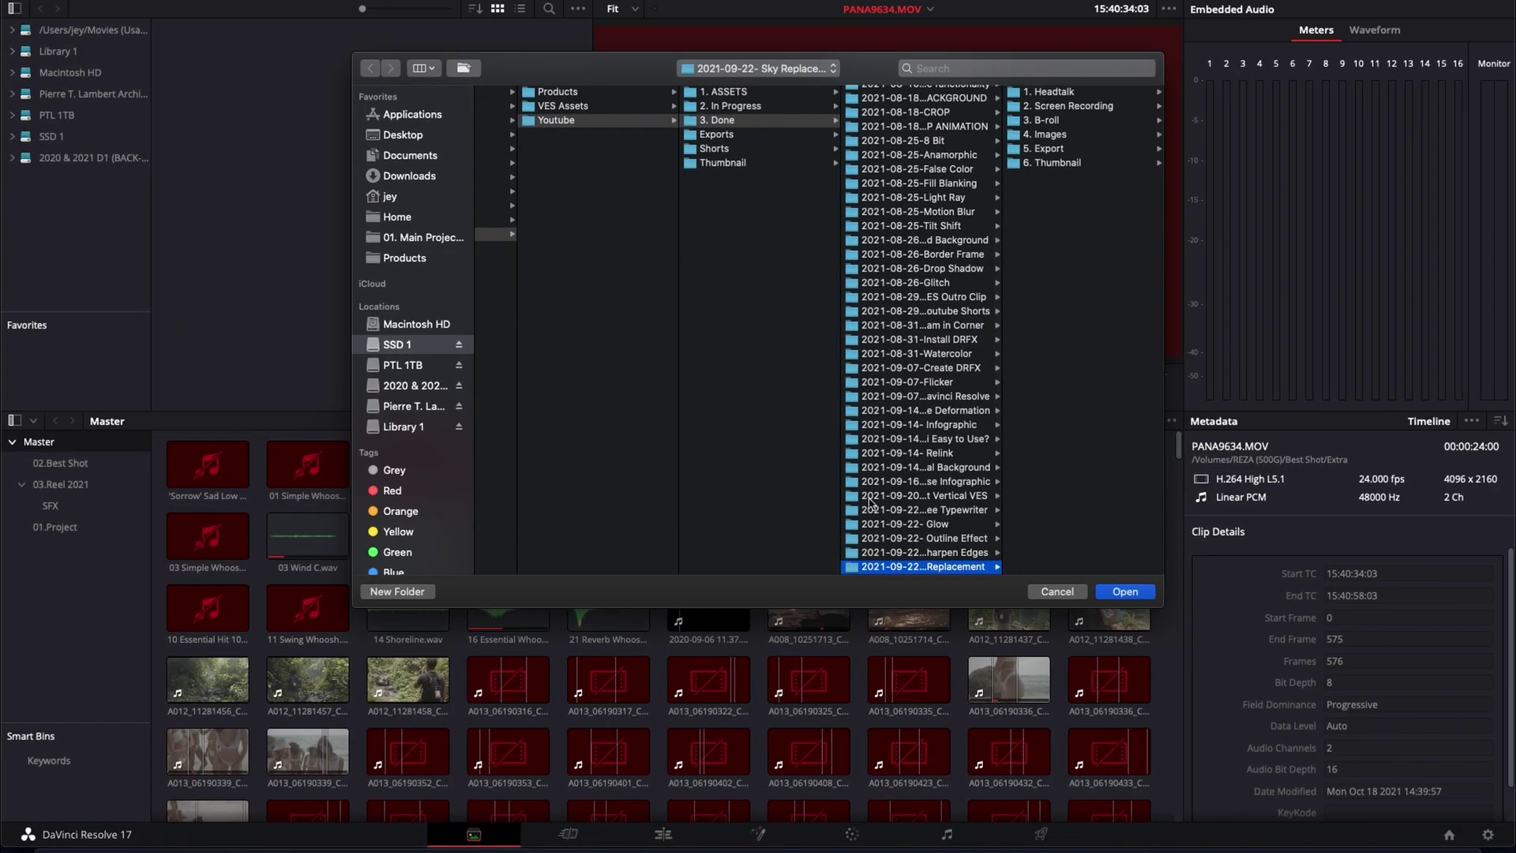
{"action": "left_click", "coordinate": [1057, 592]}
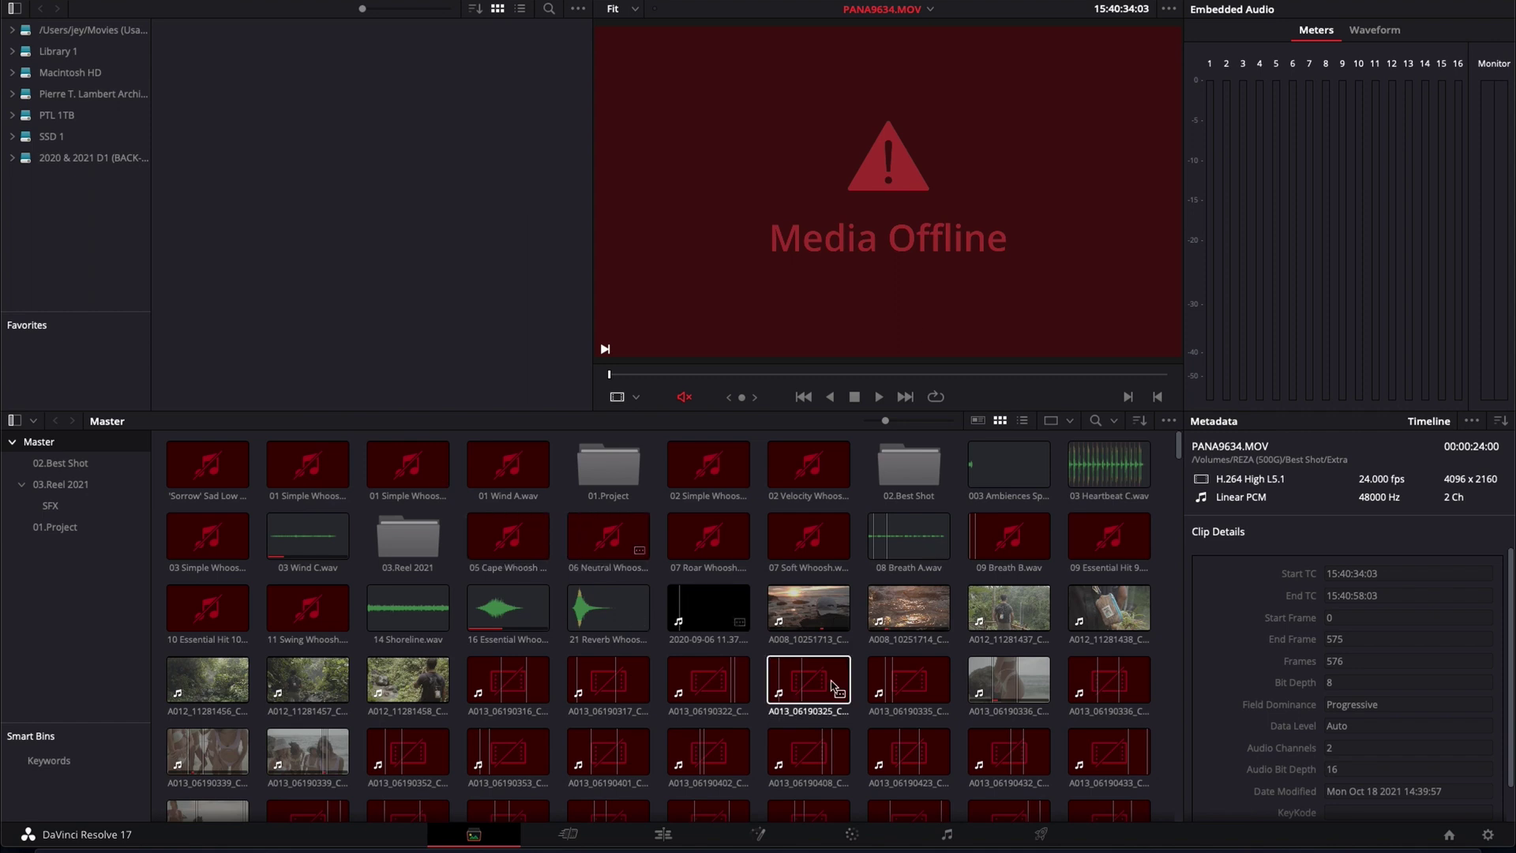
{"action": "left_click", "coordinate": [664, 835]}
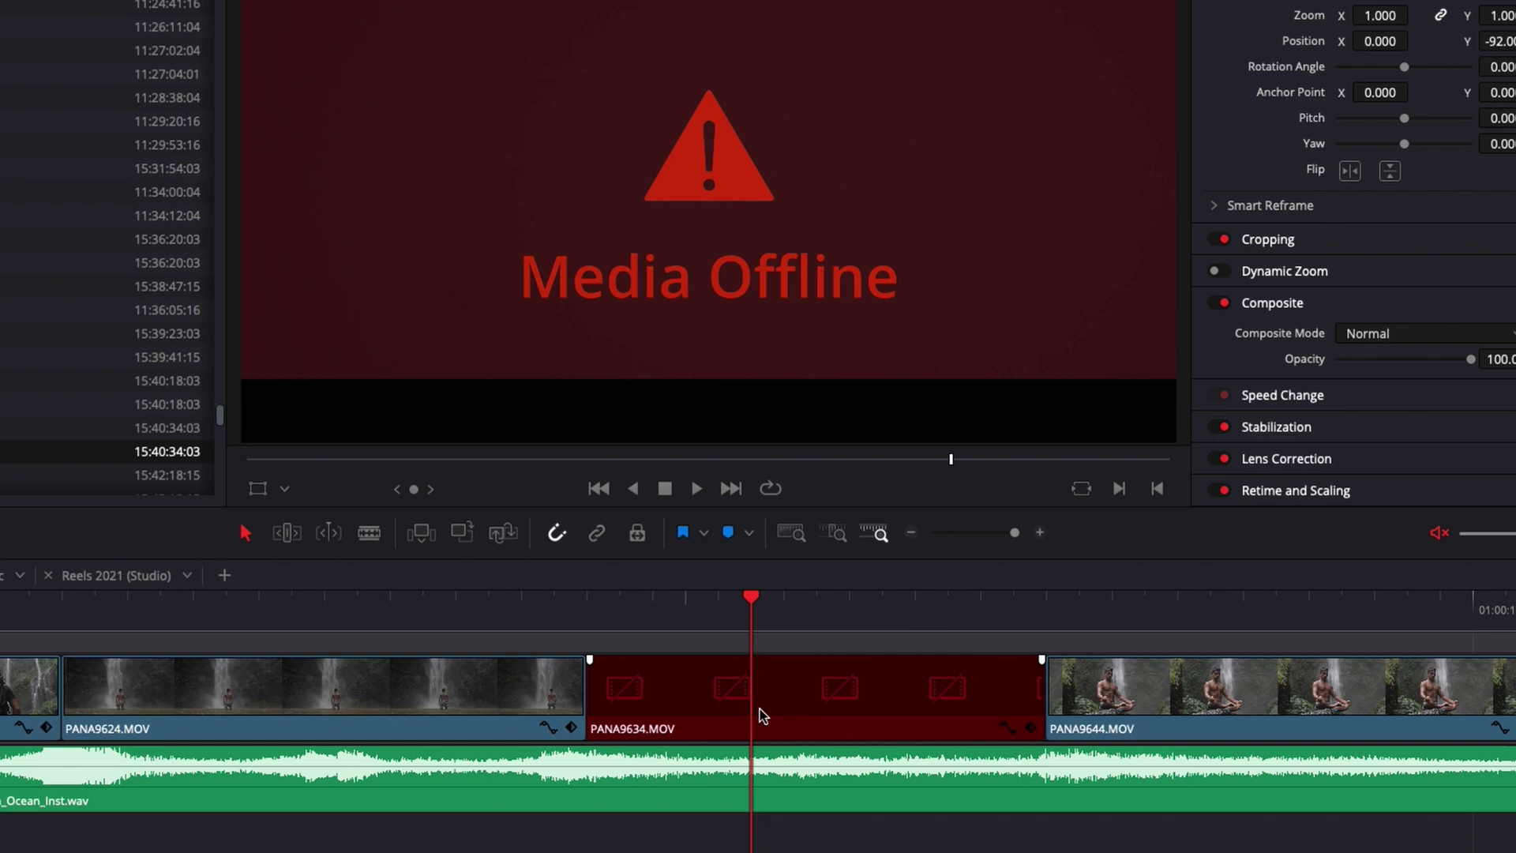
Step: Find the offline timeline clip's PANA9634.MOV entry in the media pool and open its relink options
{"action": "left_click", "coordinate": [759, 708]}
{"action": "right_click", "coordinate": [760, 708]}
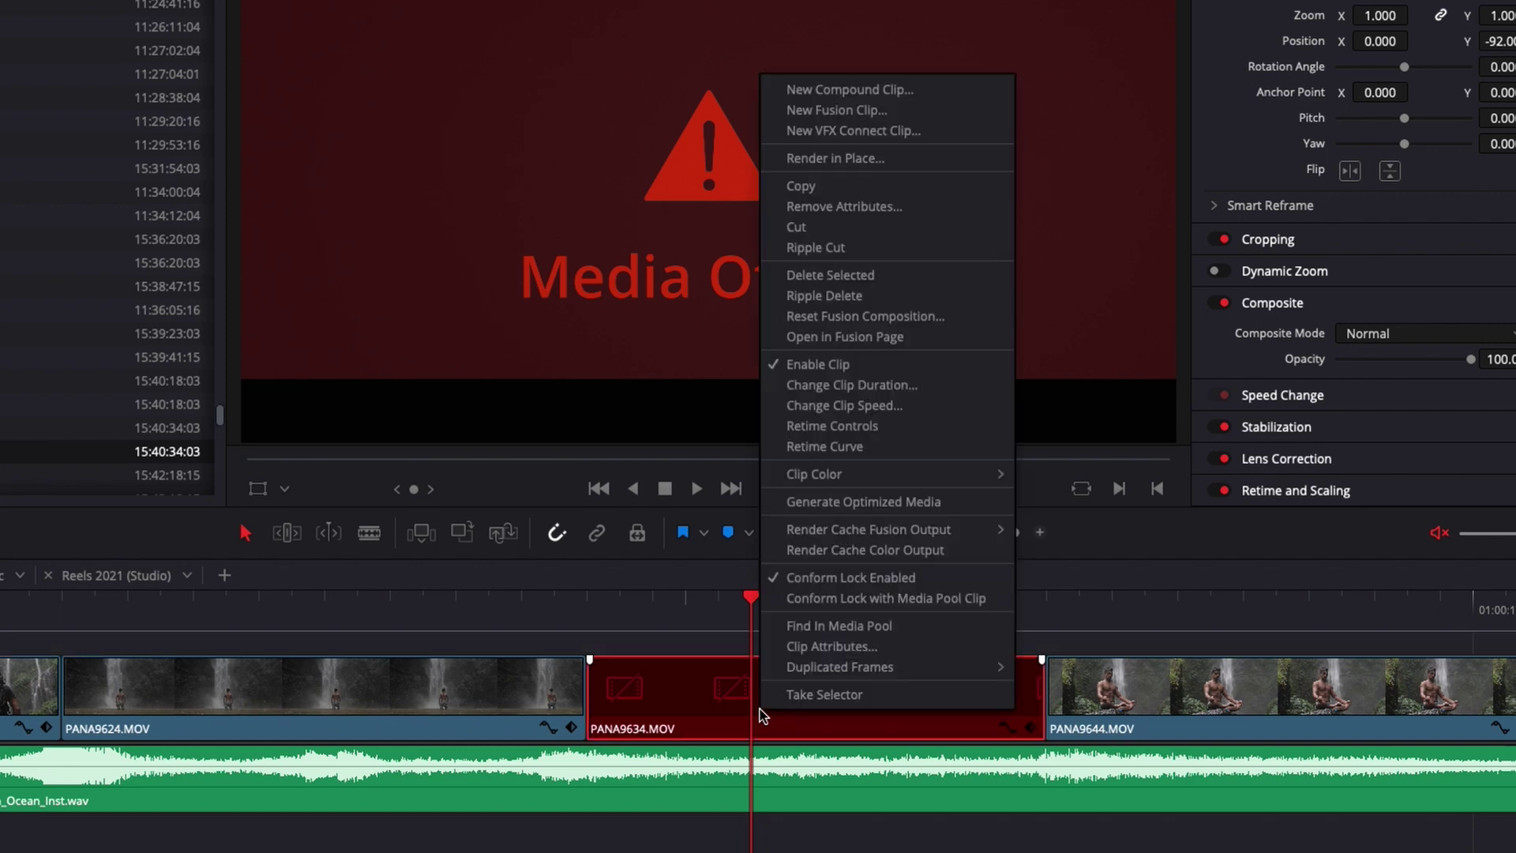
{"action": "left_click", "coordinate": [826, 627]}
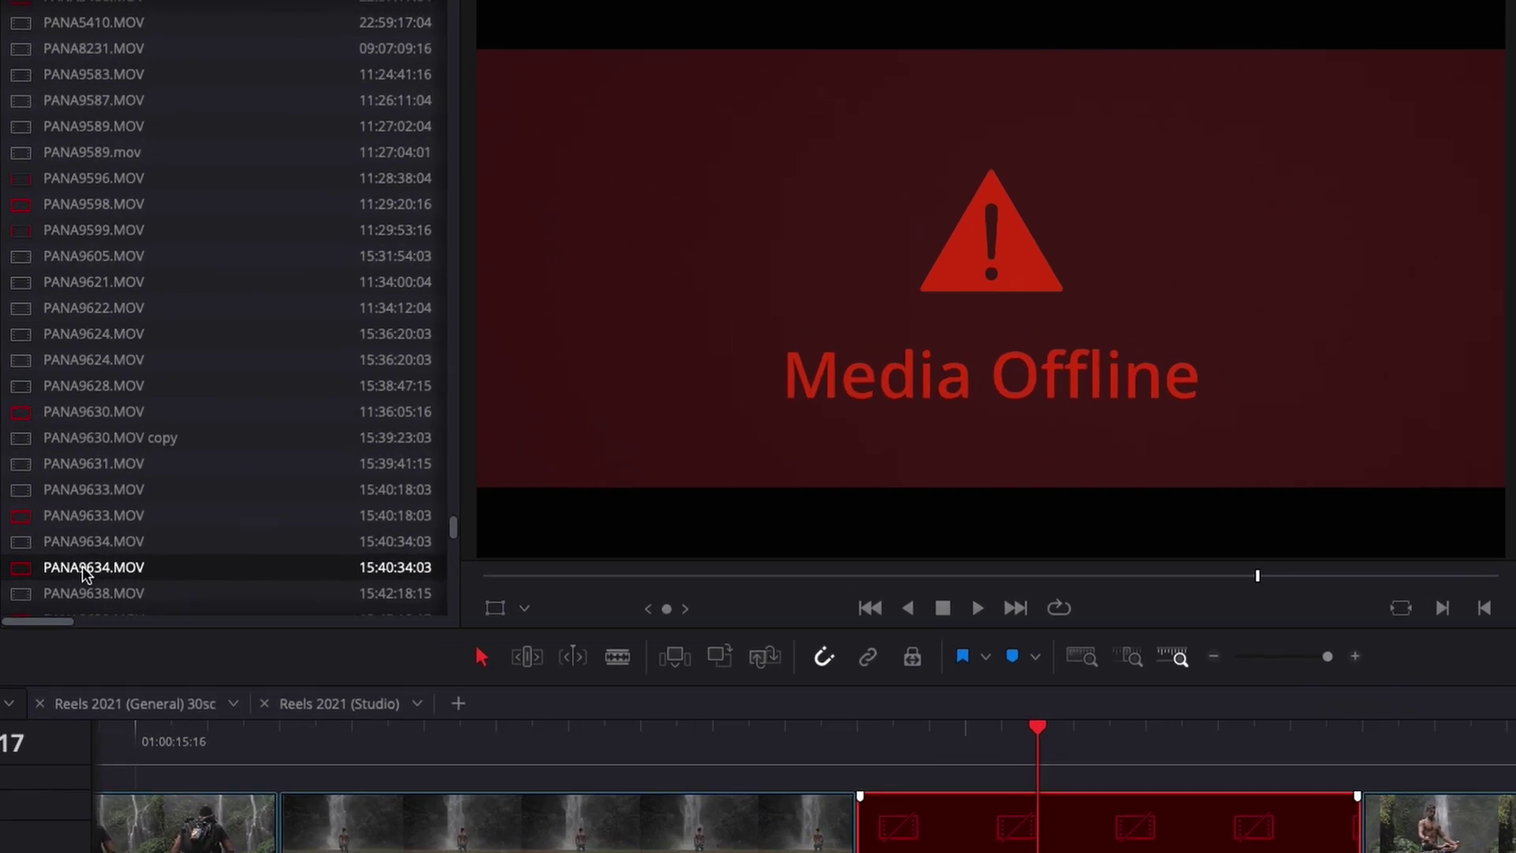
{"action": "right_click", "coordinate": [179, 435]}
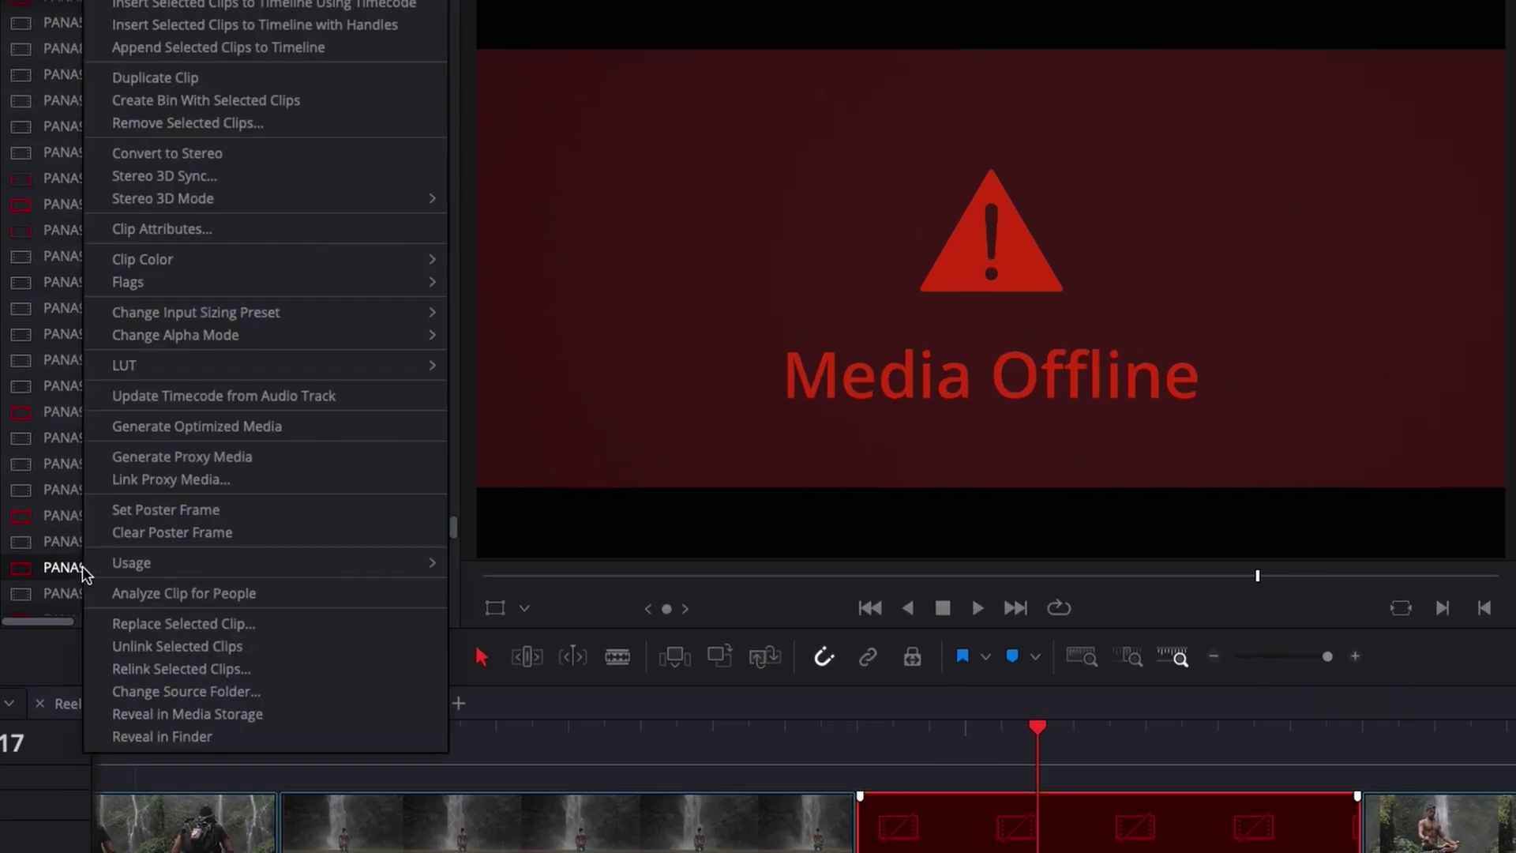
{"action": "left_click", "coordinate": [148, 667]}
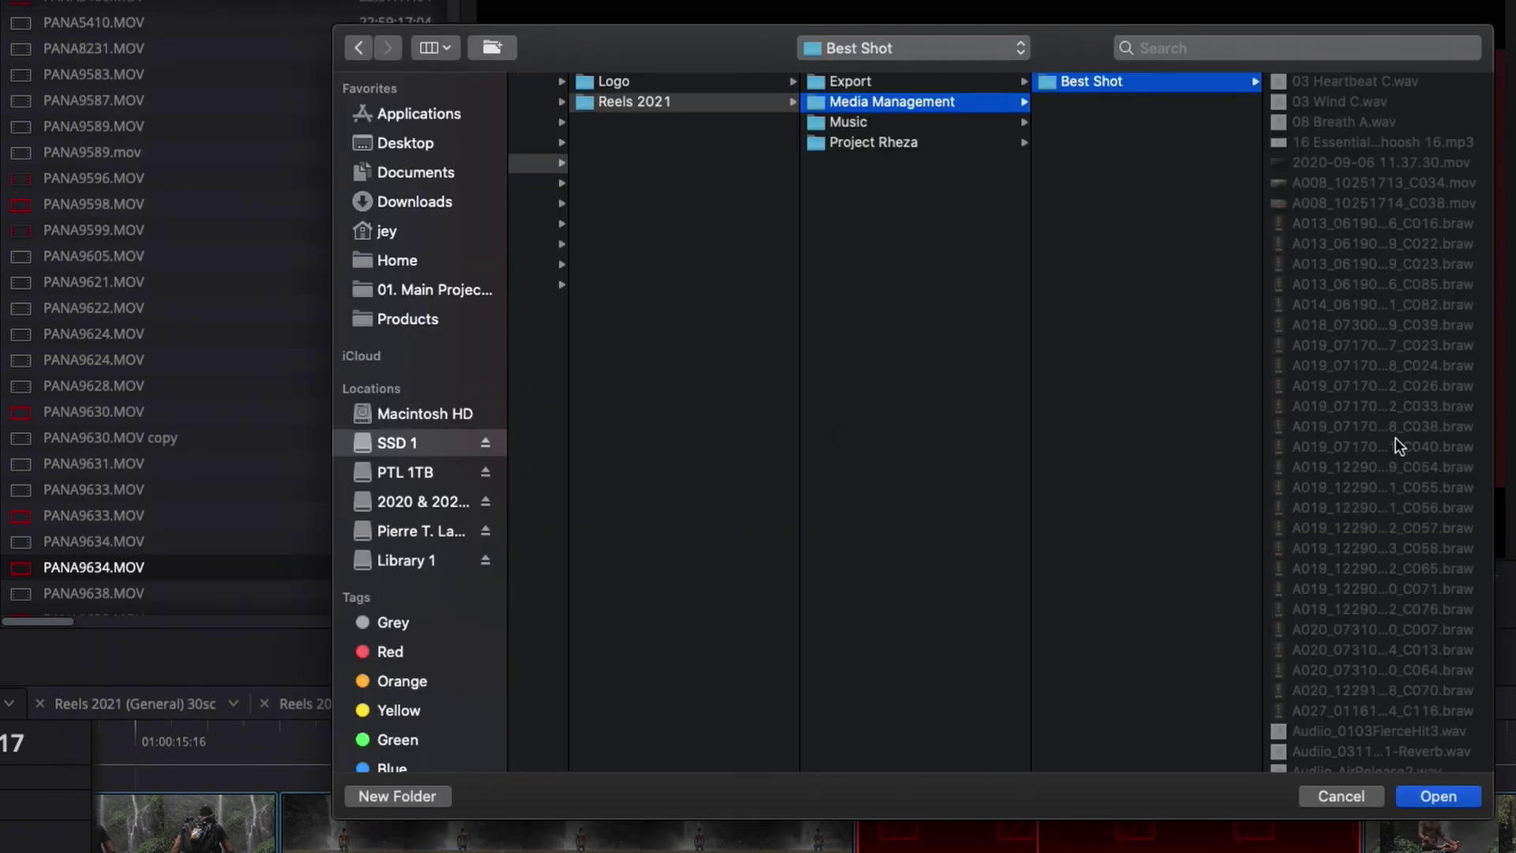
{"action": "scroll", "coordinate": [1395, 439], "scroll_direction": "down", "scroll_amount": 15}
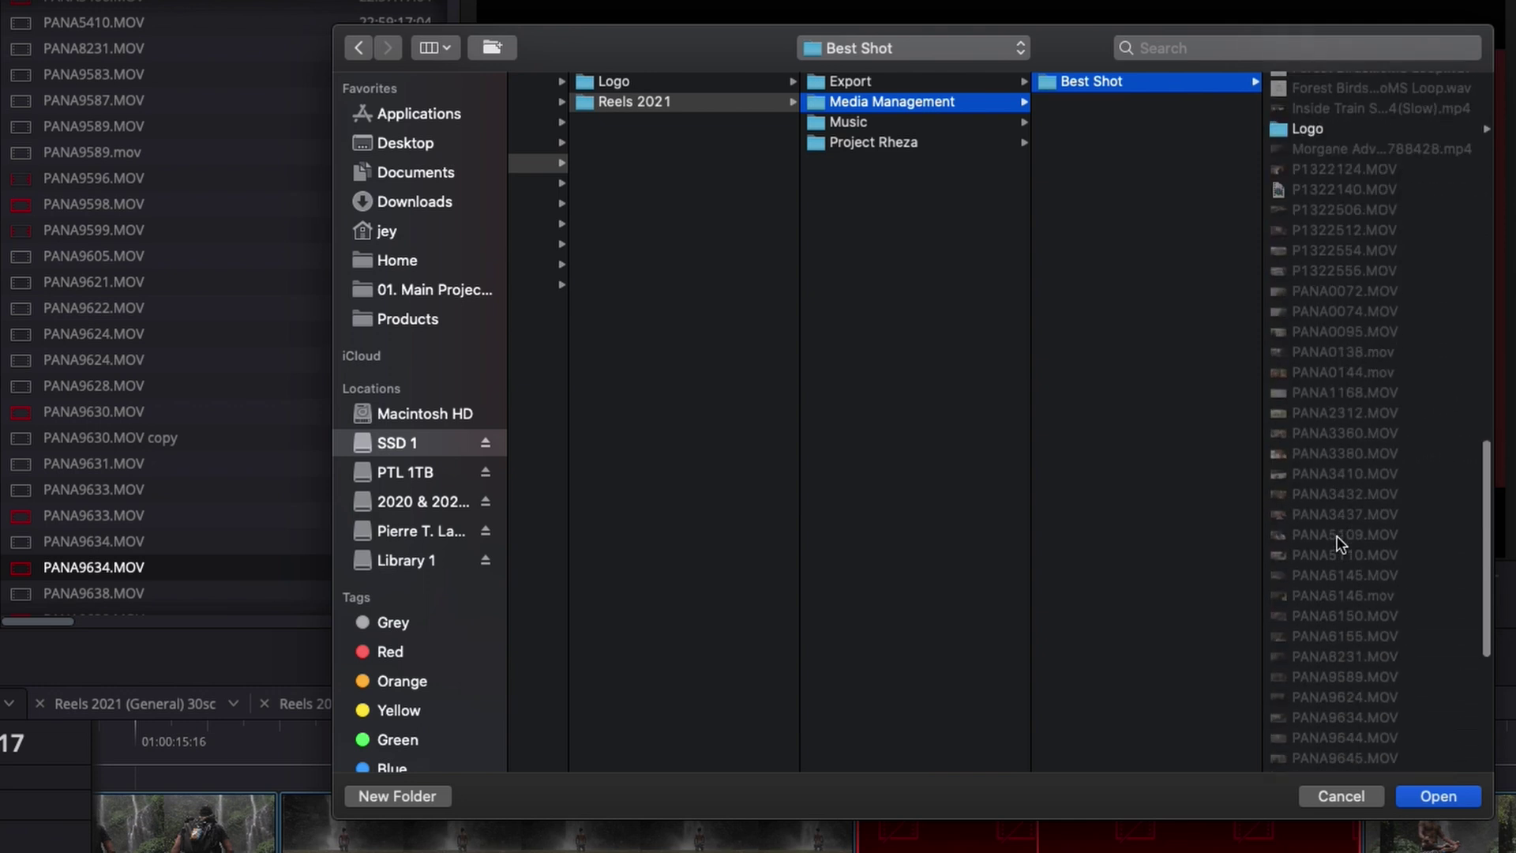
{"action": "scroll", "coordinate": [1338, 536], "scroll_direction": "down", "scroll_amount": 10}
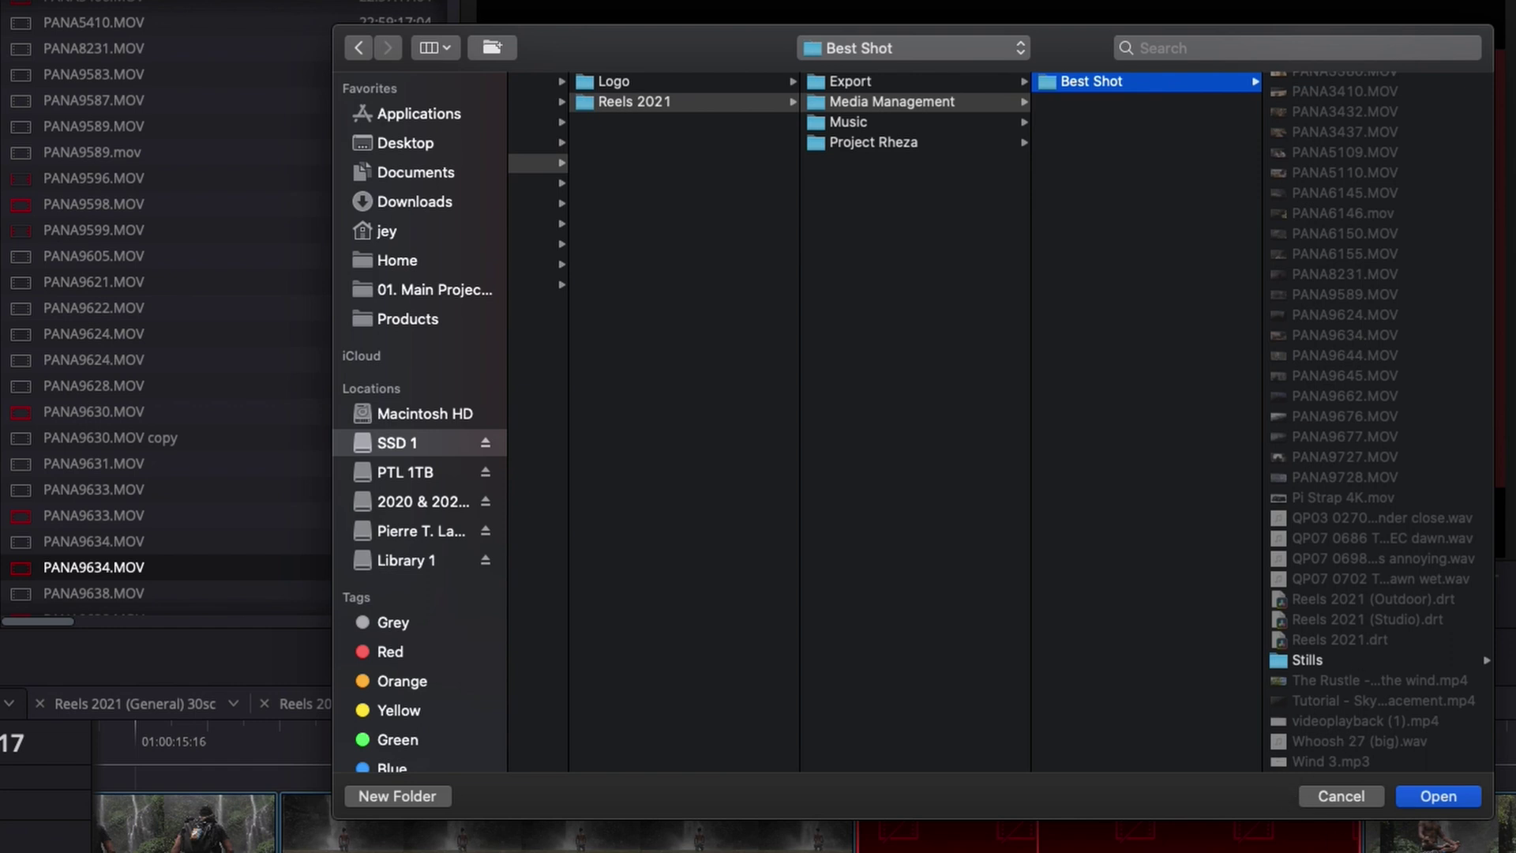
Step: Cancel the relink file dialog and select the offline PANA9634.MOV clip in the edit
{"action": "left_click", "coordinate": [1341, 796]}
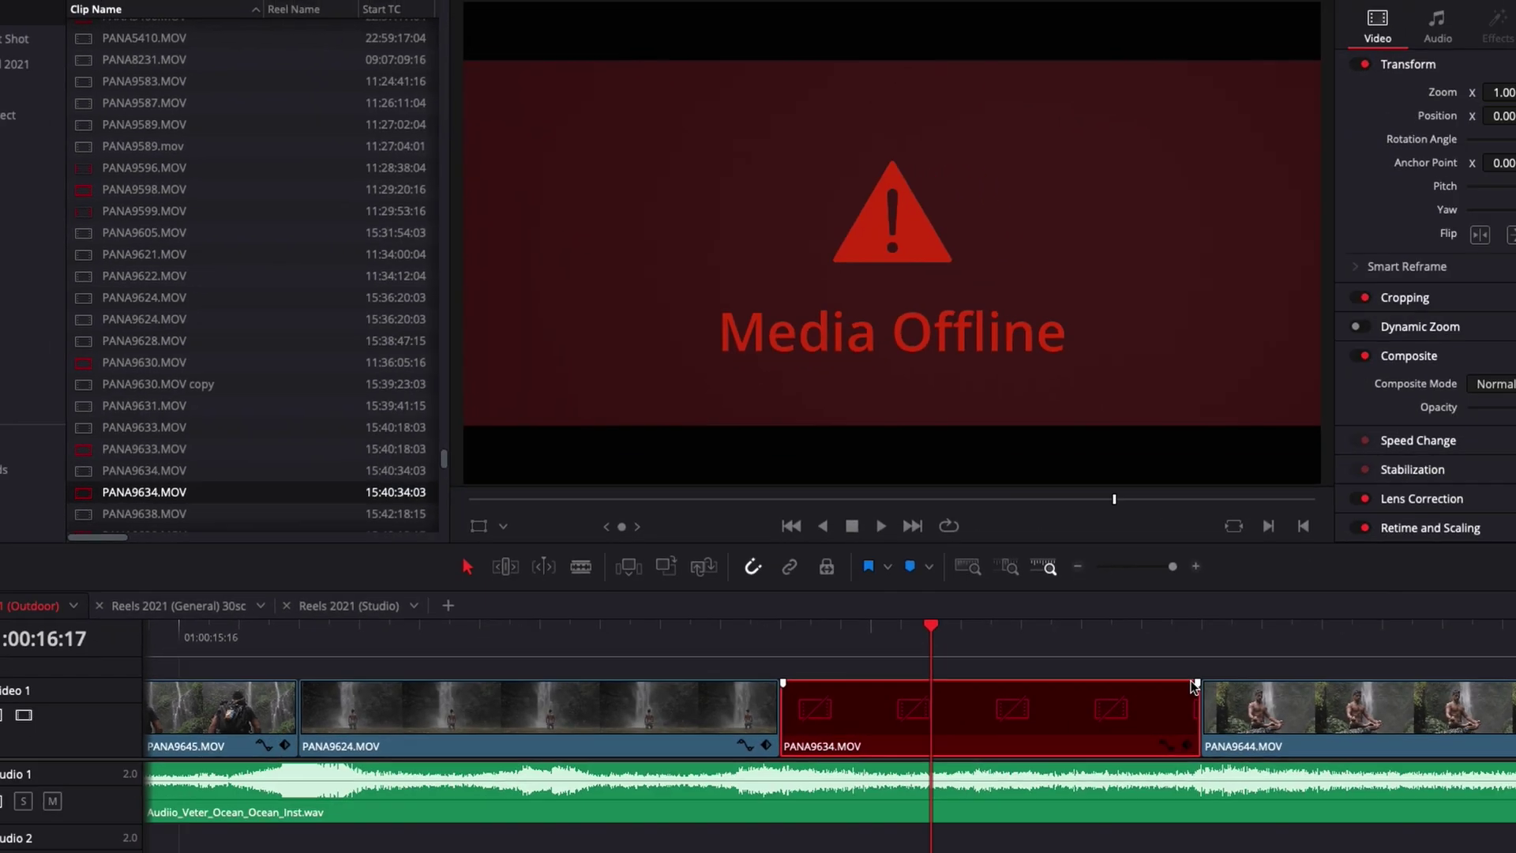
{"action": "left_click", "coordinate": [1120, 694]}
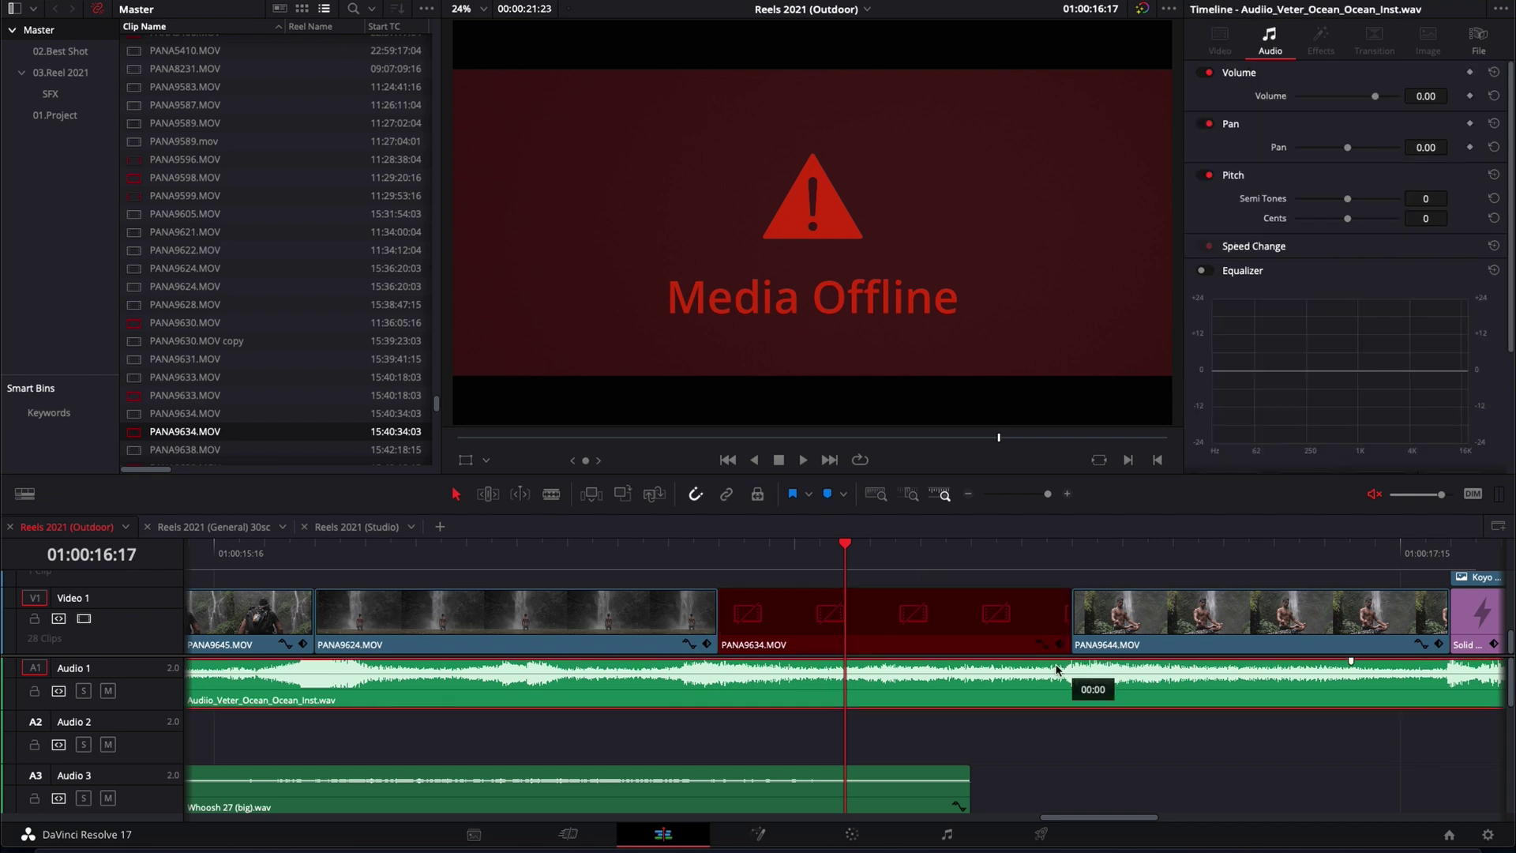
{"action": "left_click", "coordinate": [838, 603]}
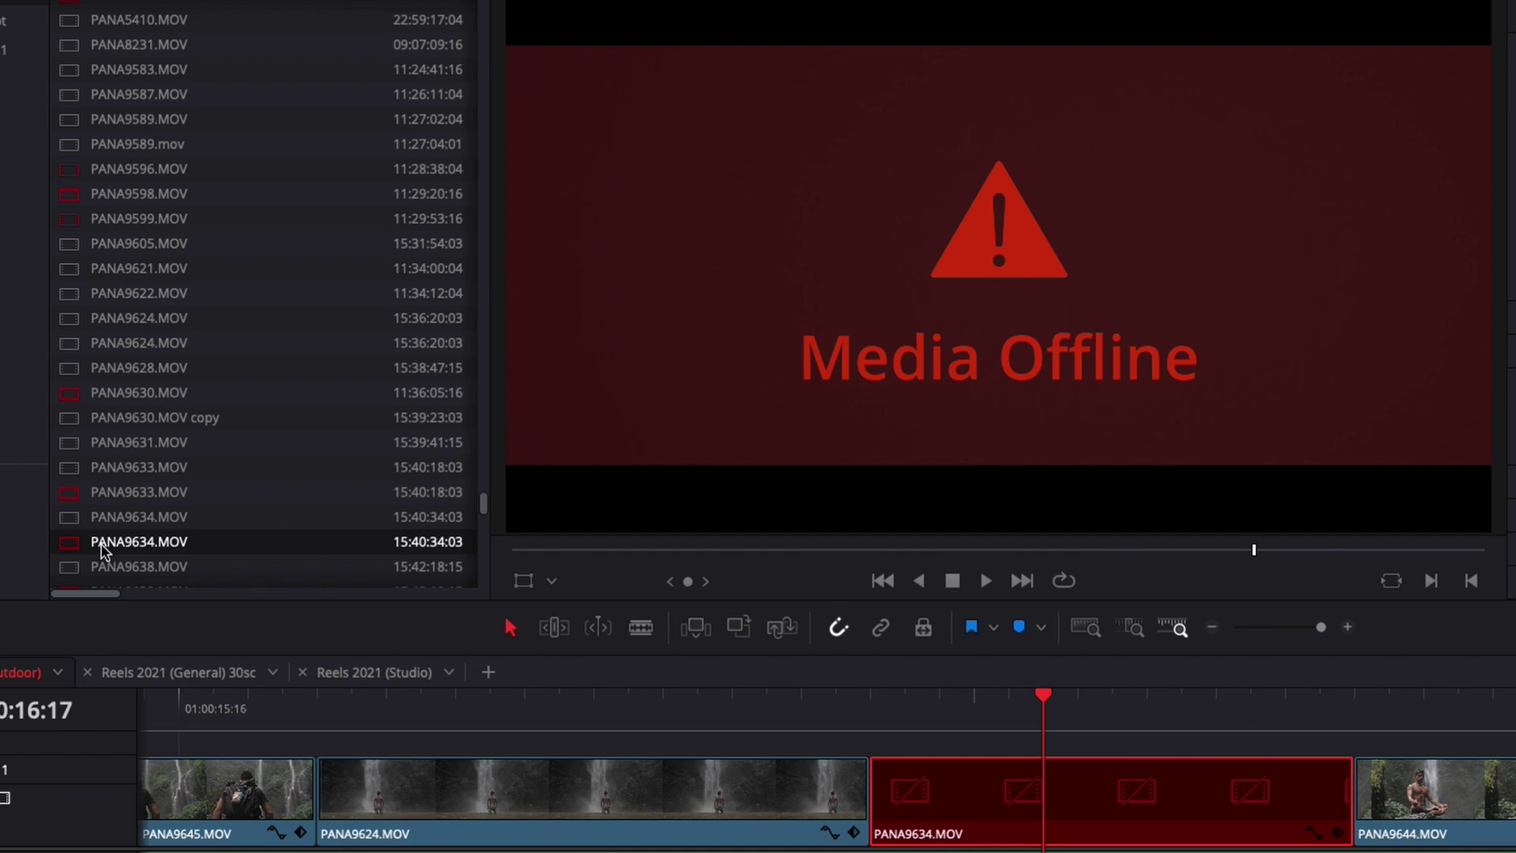
Step: Use Replace Selected Clip to pick PANA9634.MOV from the Best Shot folder
{"action": "right_click", "coordinate": [103, 551]}
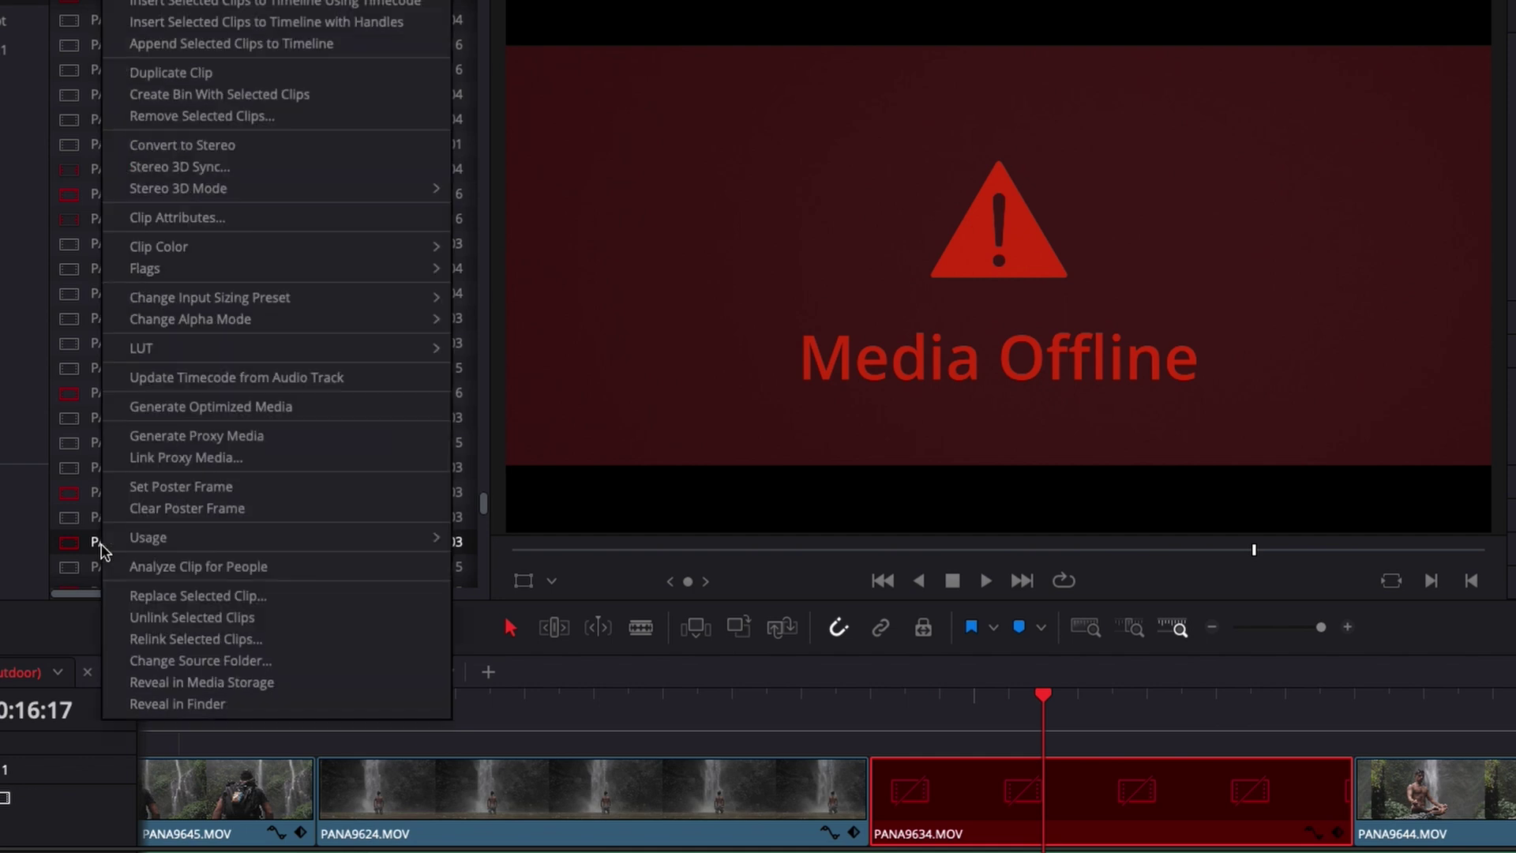
{"action": "left_click", "coordinate": [175, 596]}
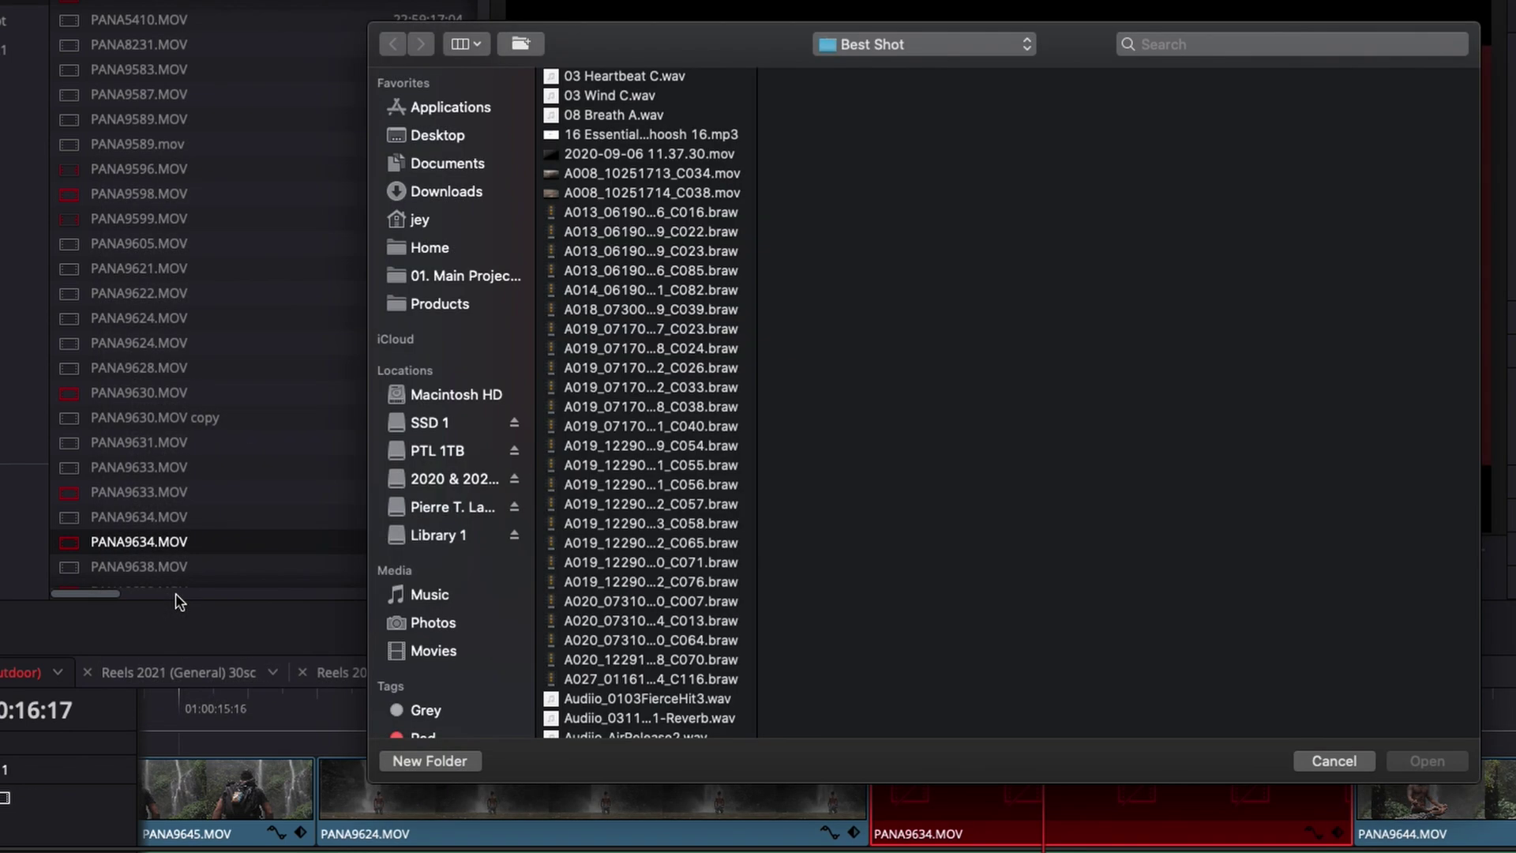
{"action": "scroll", "coordinate": [665, 528], "scroll_direction": "down", "scroll_amount": 20}
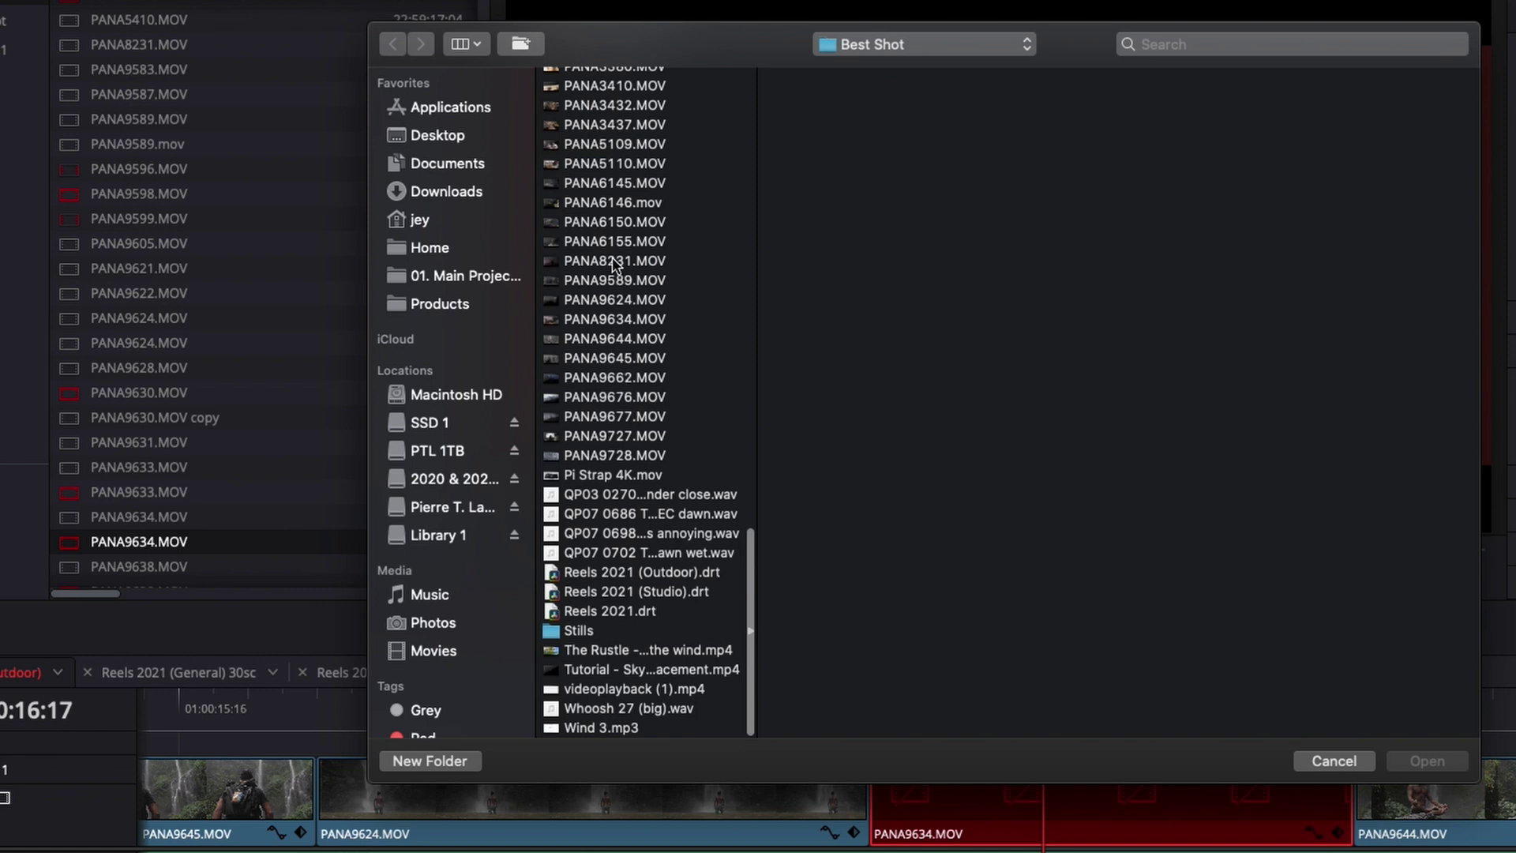
{"action": "left_click", "coordinate": [614, 319]}
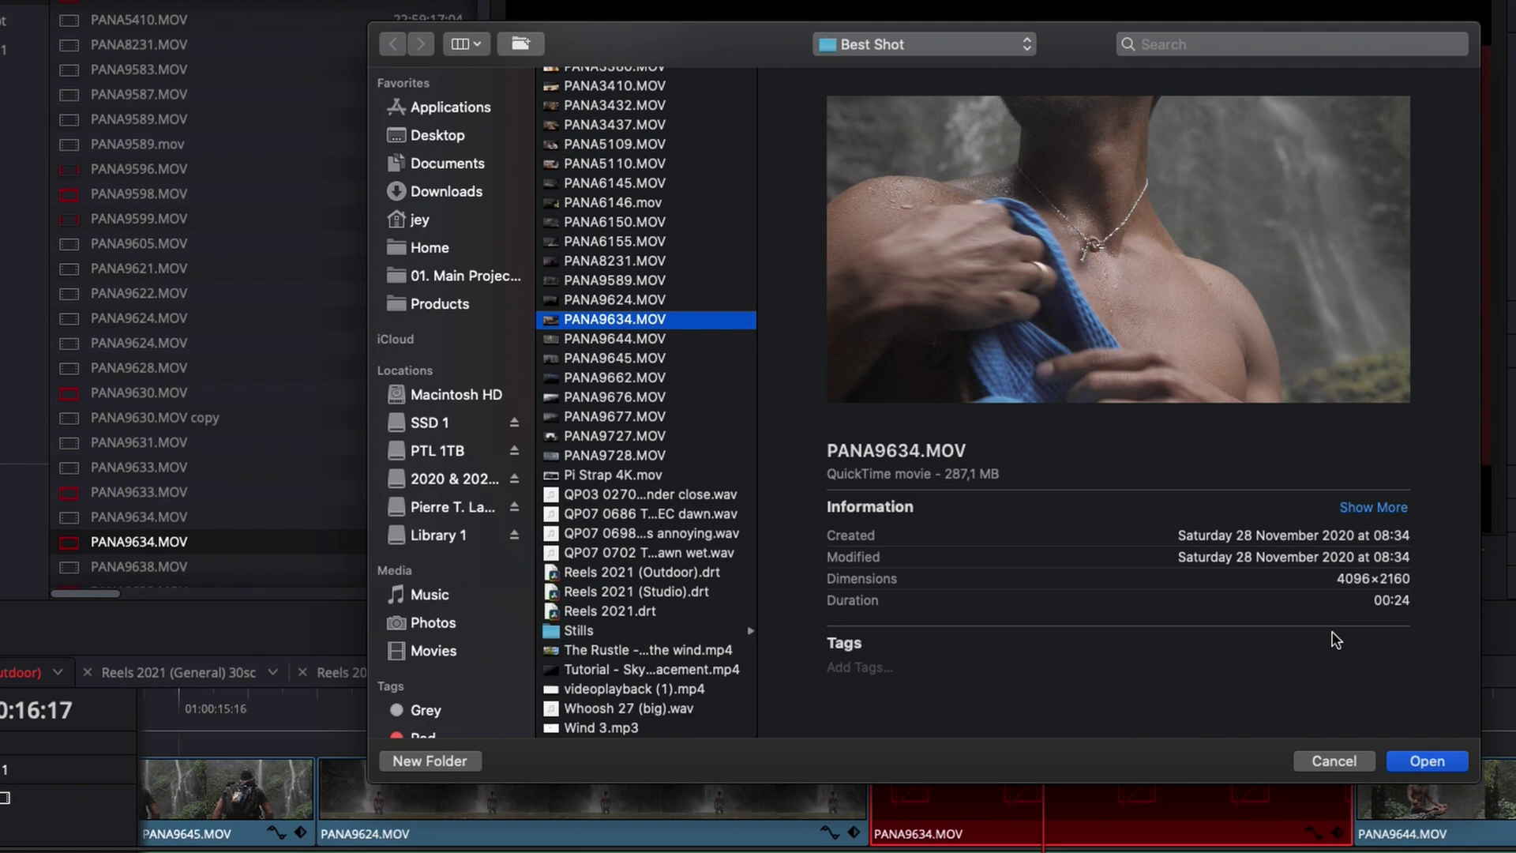
Step: Confirm PANA9634.MOV as the replacement and step through frames to check the restored footage
{"action": "left_click", "coordinate": [1438, 760]}
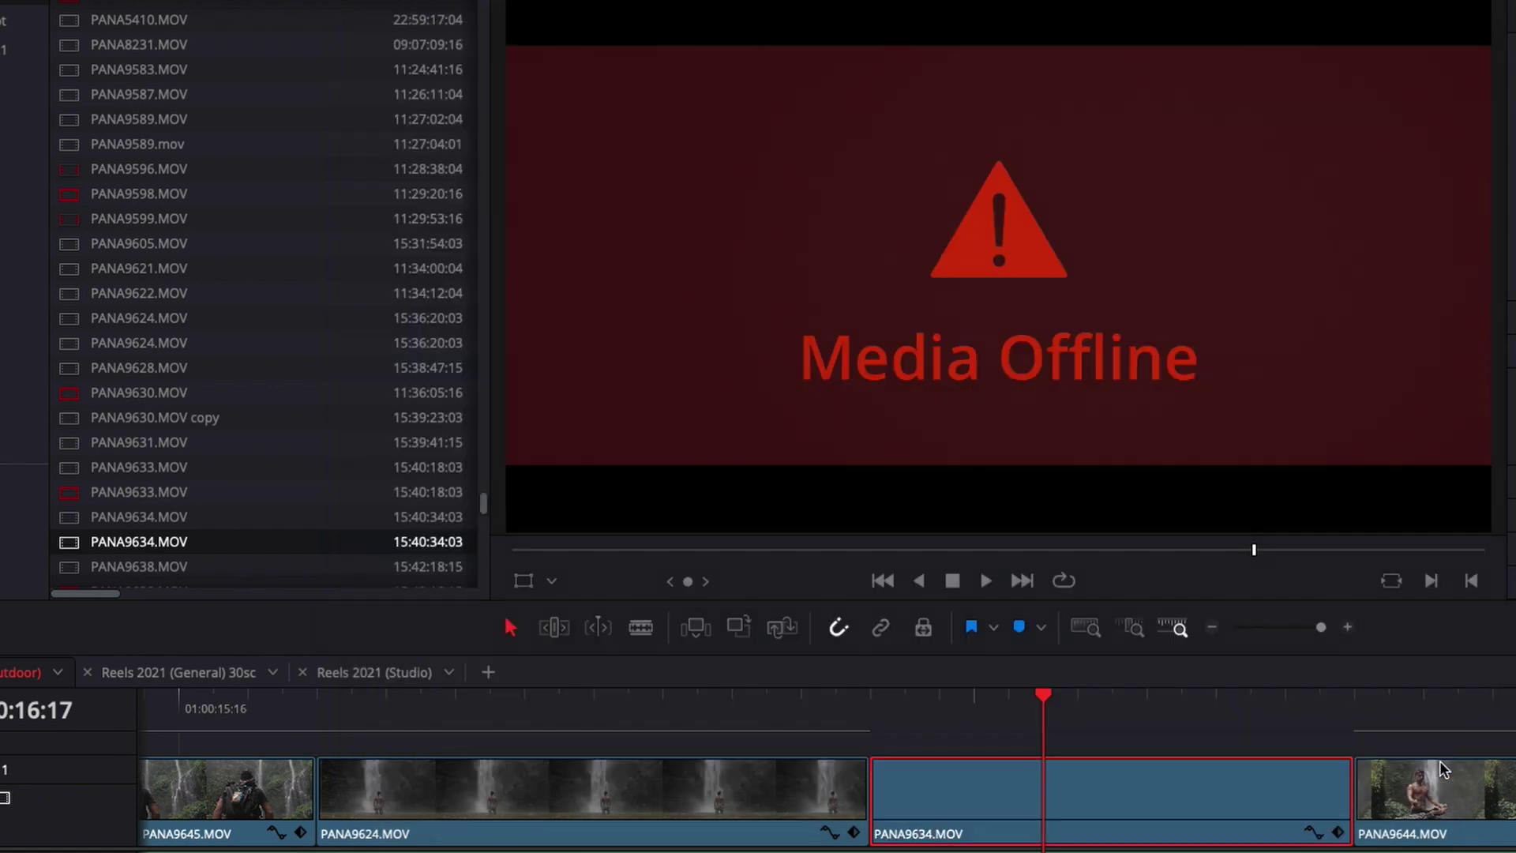
{"action": "key", "text": "Left"}
{"action": "key", "text": "Left"}
{"action": "key", "text": "Left"}
{"action": "key", "text": "Left"}
{"action": "key", "text": "Left"}
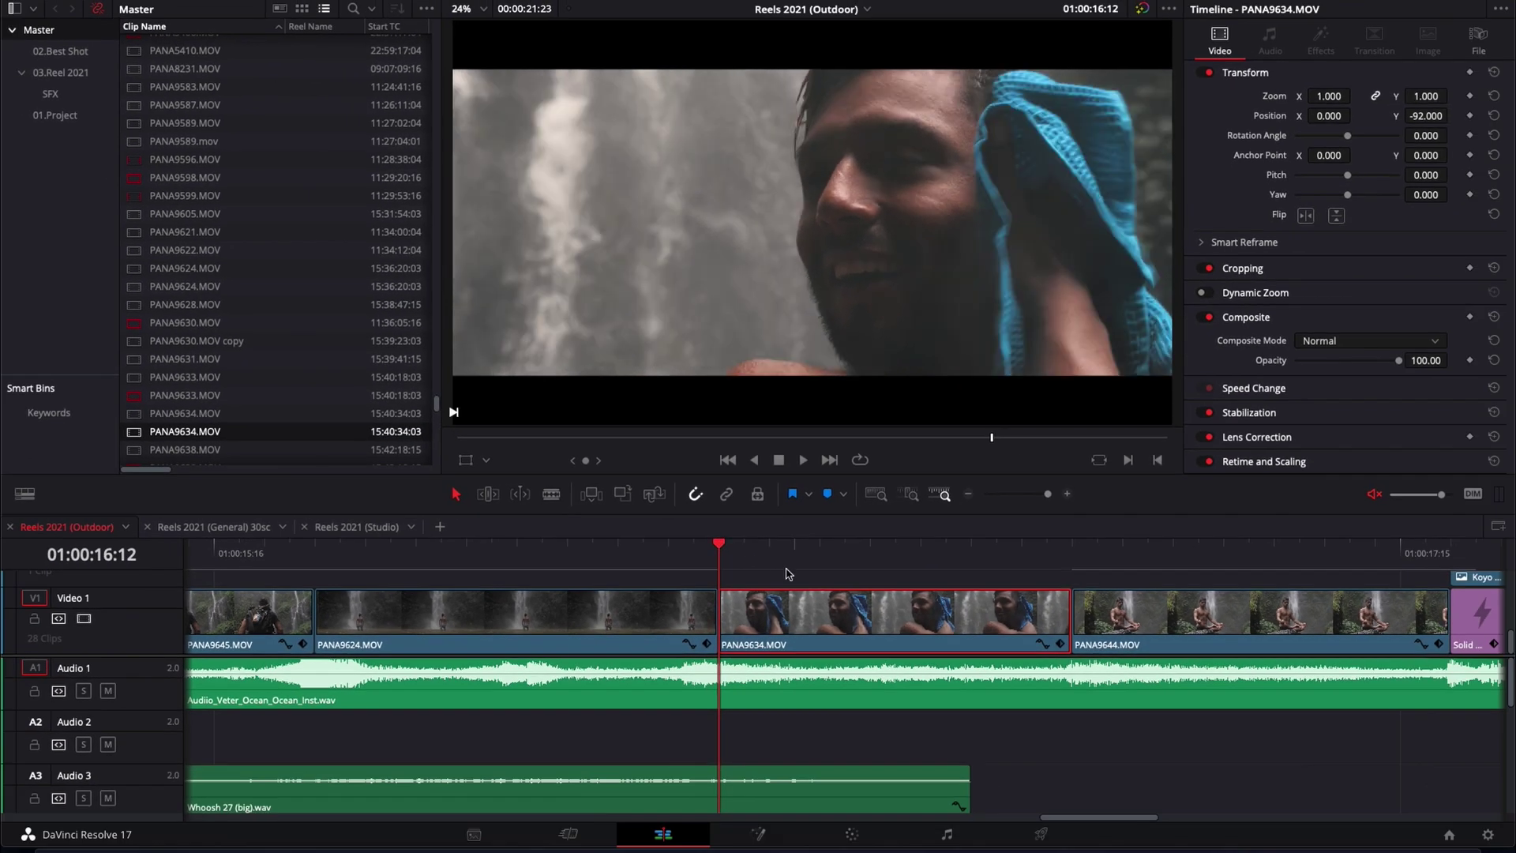
{"action": "key", "text": "Right"}
{"action": "key", "text": "Right"}
{"action": "key", "text": "Right"}
{"action": "key", "text": "Right"}
{"action": "key", "text": "Right"}
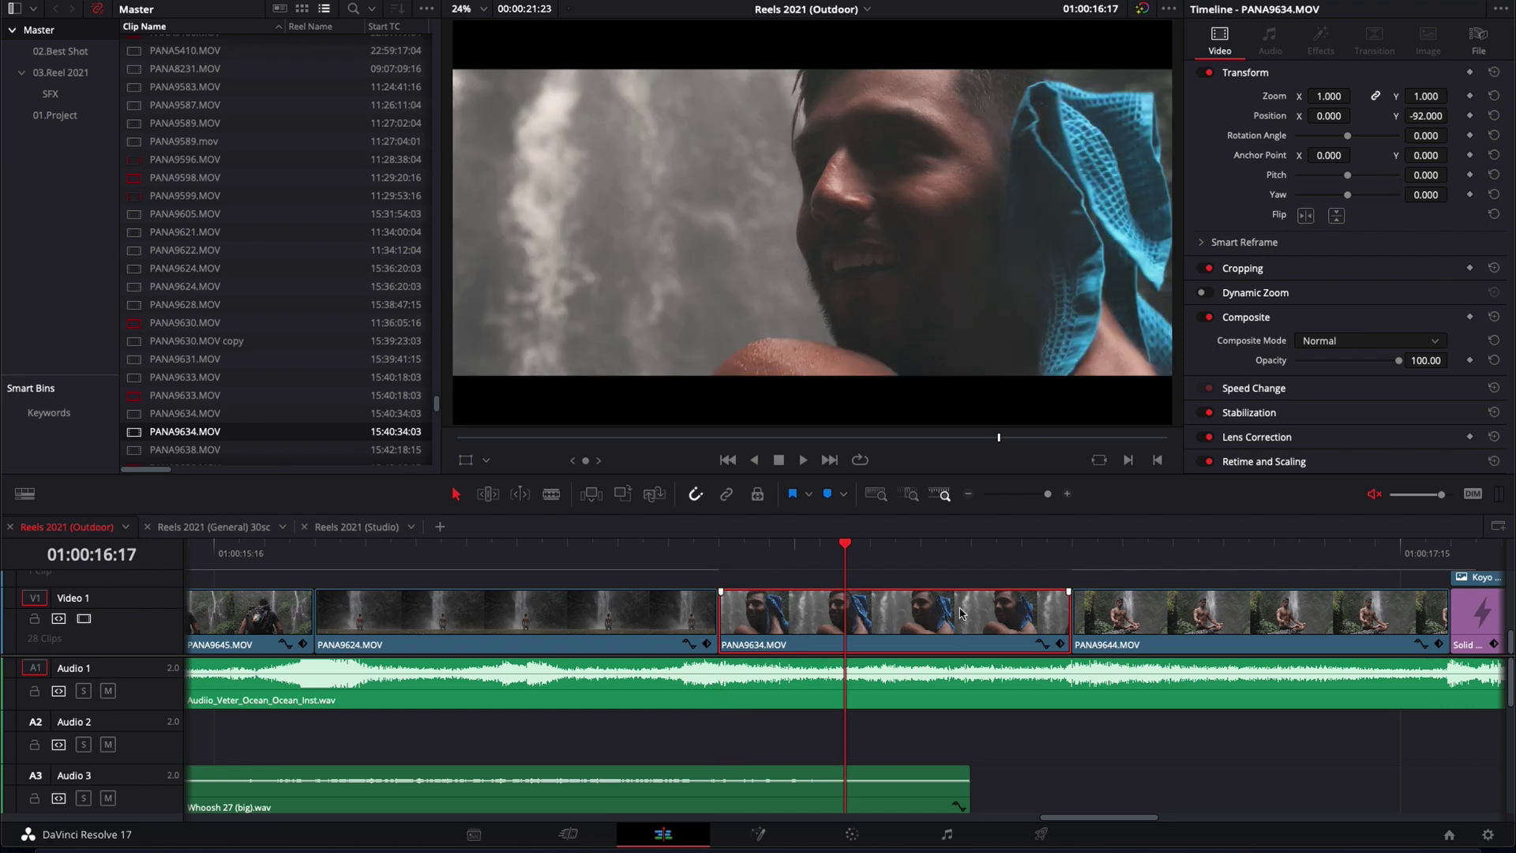
{"action": "key", "text": "Right"}
{"action": "key", "text": "Right"}
{"action": "key", "text": "Right"}
{"action": "key", "text": "Right"}
{"action": "key", "text": "Right"}
{"action": "key", "text": "Right"}
{"action": "key", "text": "Right"}
{"action": "key", "text": "Right"}
{"action": "key", "text": "Right"}
{"action": "key", "text": "Right"}
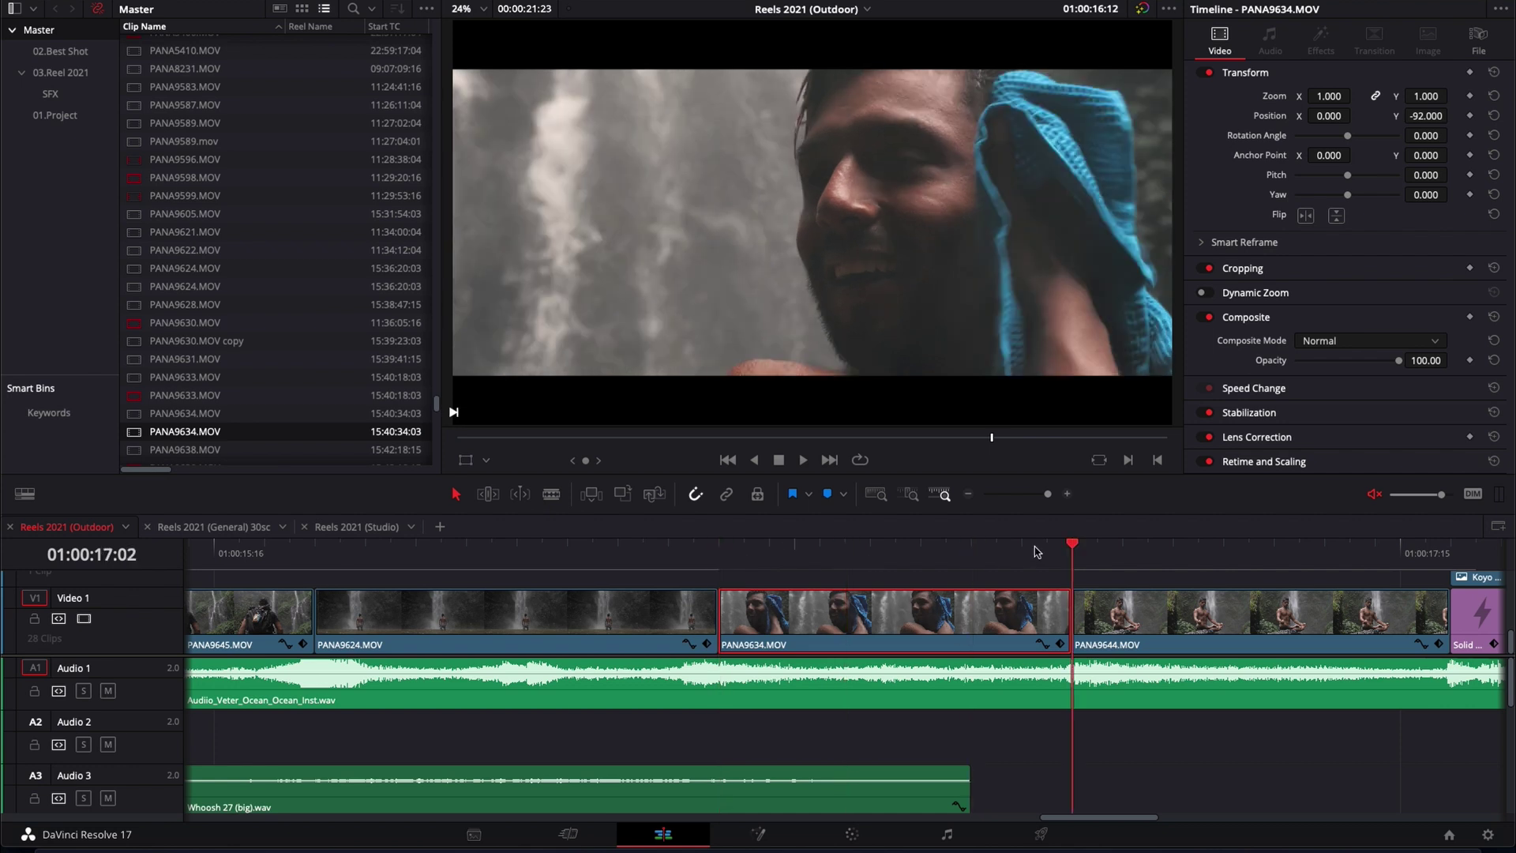
{"action": "key", "text": "Left"}
{"action": "key", "text": "Left"}
{"action": "key", "text": "Left"}
{"action": "key", "text": "Left"}
{"action": "key", "text": "Left"}
{"action": "key", "text": "Left"}
{"action": "key", "text": "Left"}
{"action": "key", "text": "Left"}
{"action": "key", "text": "Left"}
{"action": "key", "text": "Left"}
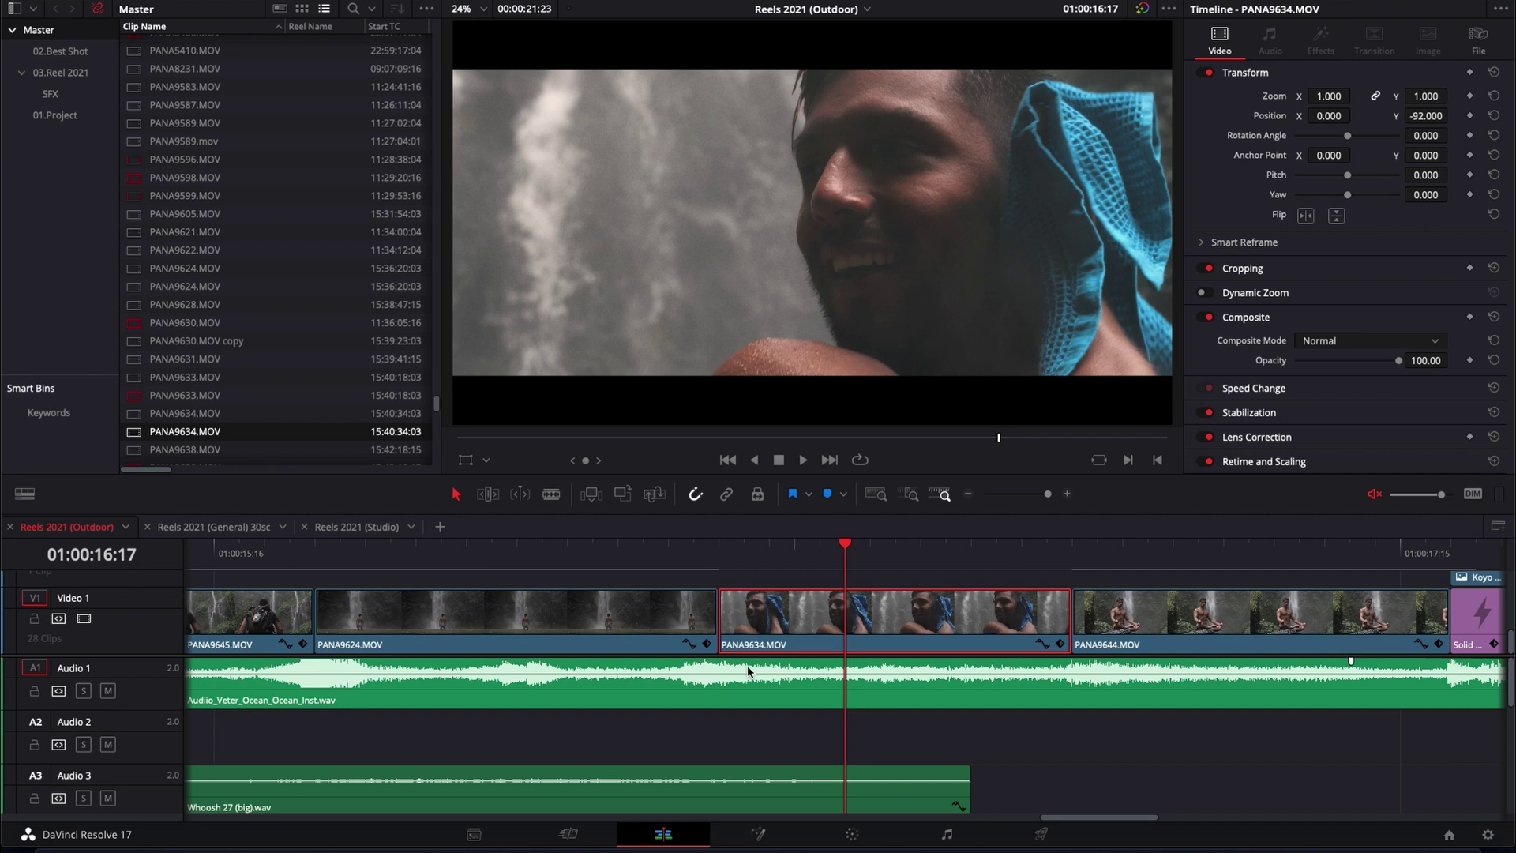
Step: Park the playhead at the start of PANA9634.MOV and zoom the timeline out to the whole edit
{"action": "left_click", "coordinate": [727, 566]}
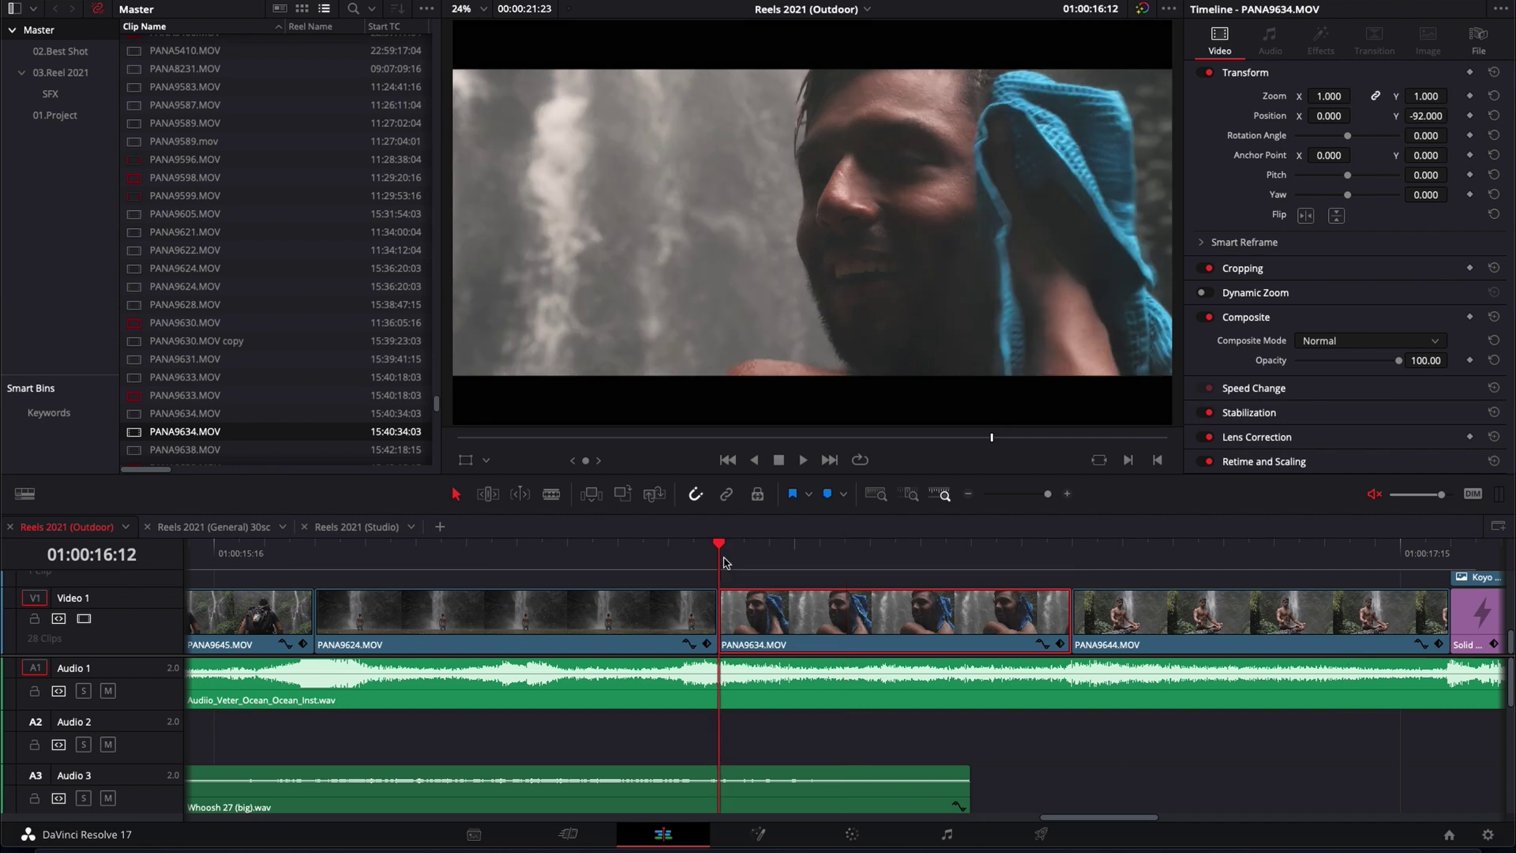
{"action": "key", "text": "ctrl+minus"}
{"action": "key", "text": "ctrl+minus"}
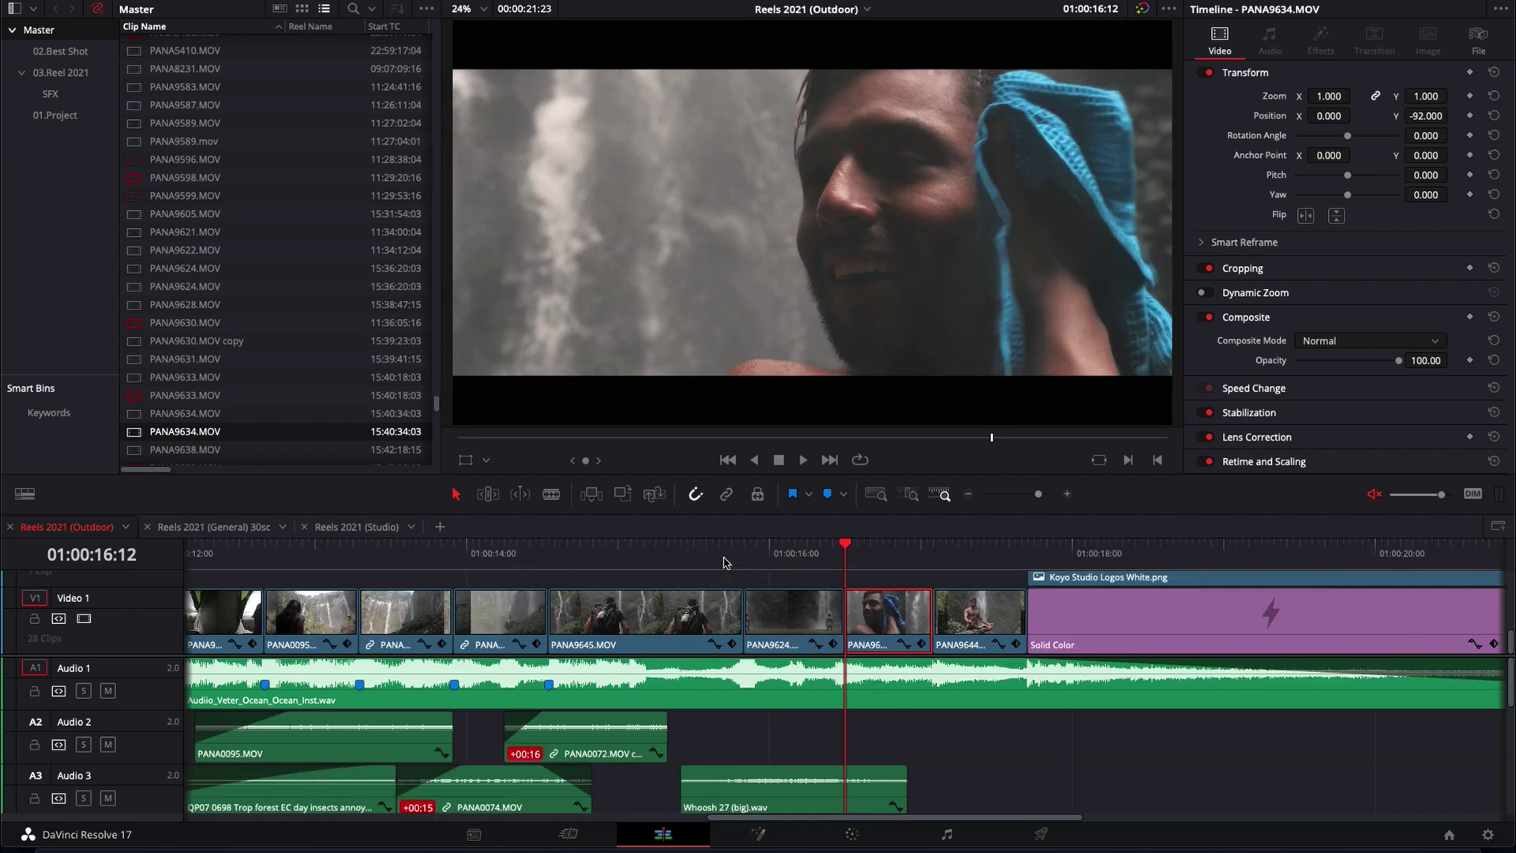
{"action": "key", "text": "ctrl+minus"}
Step: Move the playhead to 01:00:06:23, showing the woman on the beach
{"action": "left_click", "coordinate": [447, 554]}
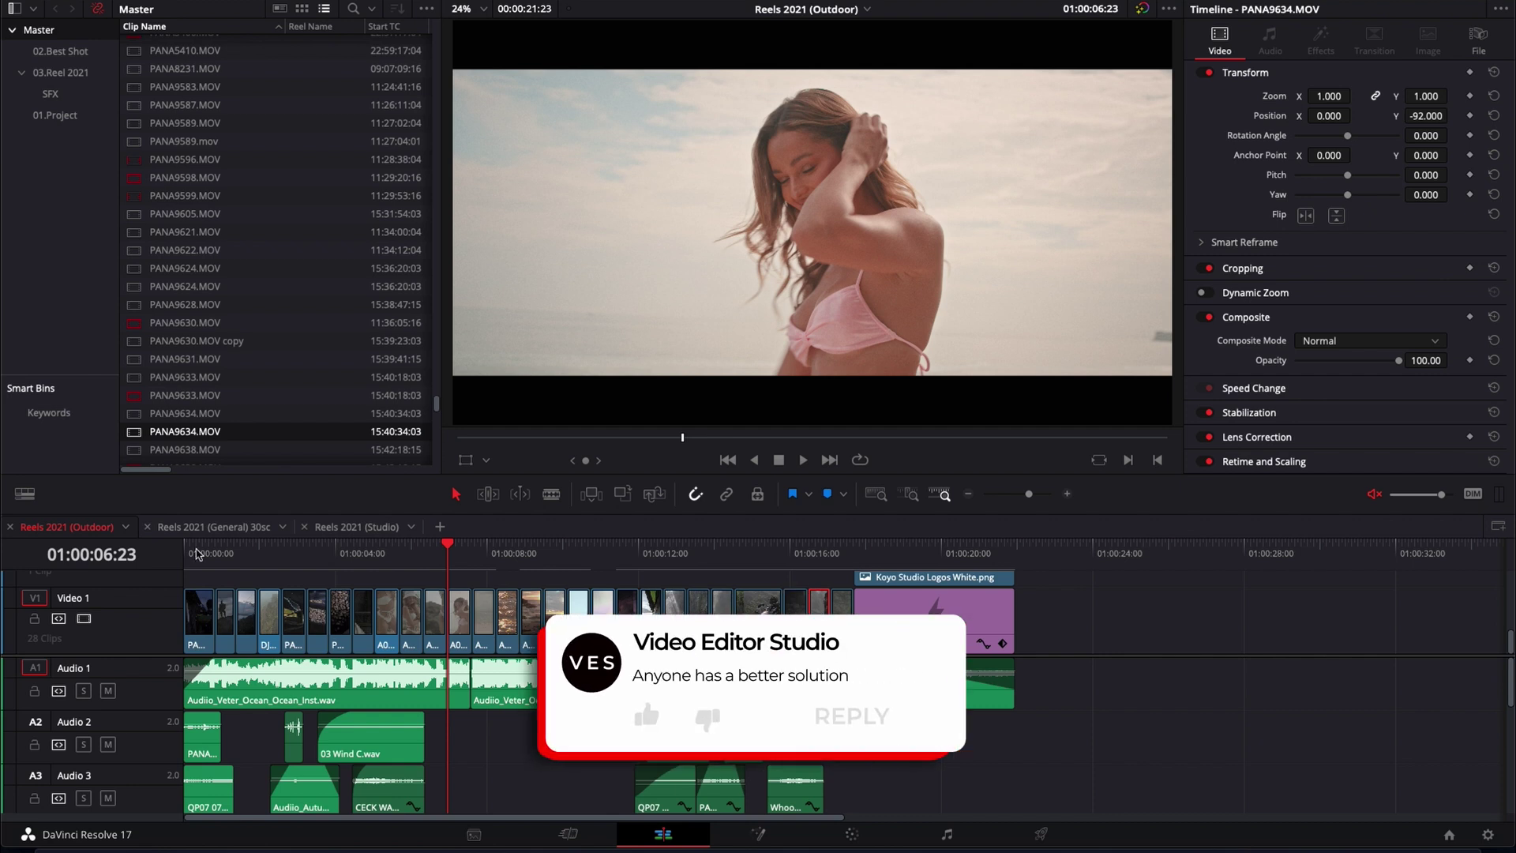
Step: Play the Reels 2021 (Outdoor) edit from the start of the timeline
{"action": "left_click", "coordinate": [198, 554]}
{"action": "key", "text": "space"}
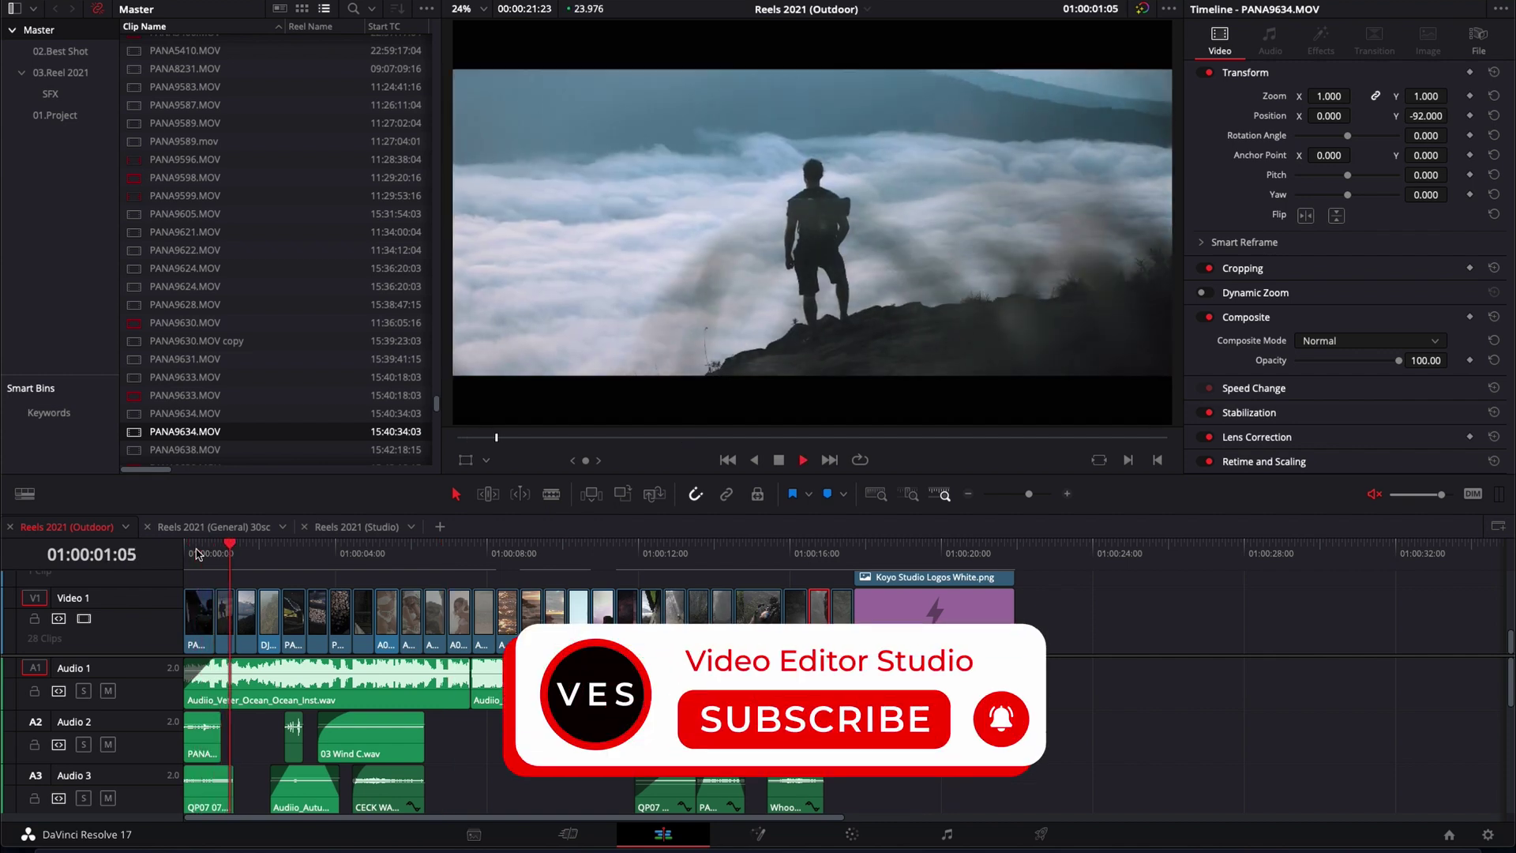